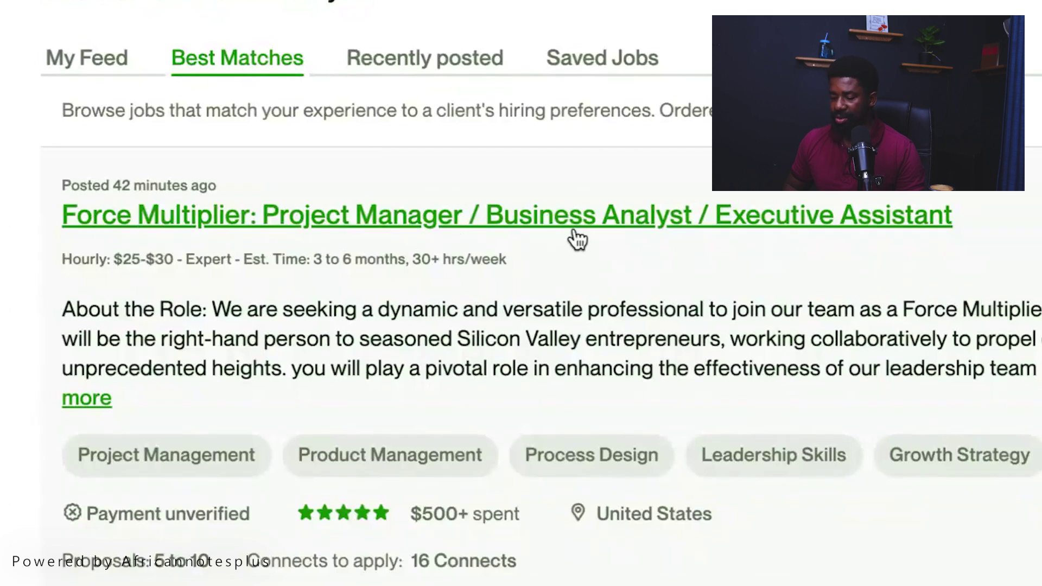
Browse the Best Matches job recommendations, comparing titles, rates, client spending, proposals and required Connects
{"action": "scroll", "coordinate": [797, 229], "scroll_direction": "down", "scroll_amount": 3}
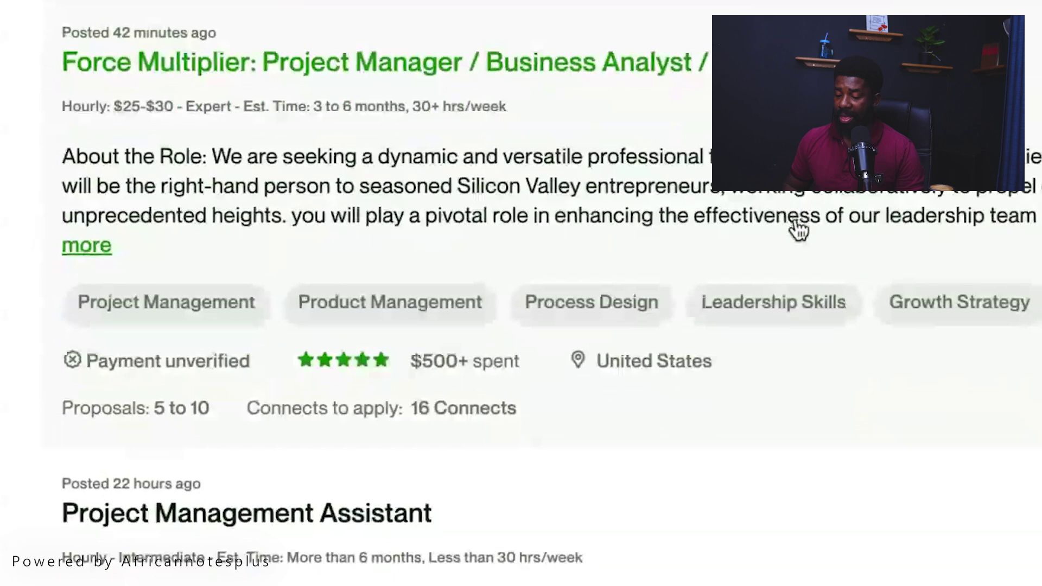
{"action": "scroll", "coordinate": [798, 228], "scroll_direction": "down", "scroll_amount": 3}
{"action": "scroll", "coordinate": [795, 228], "scroll_direction": "down", "scroll_amount": 3}
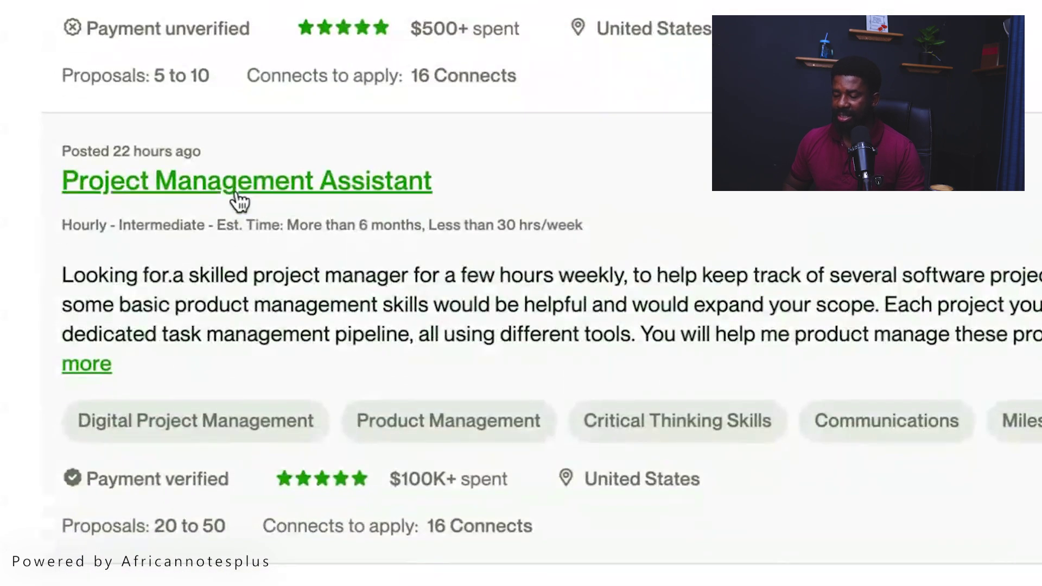
{"action": "scroll", "coordinate": [399, 208], "scroll_direction": "down", "scroll_amount": 8}
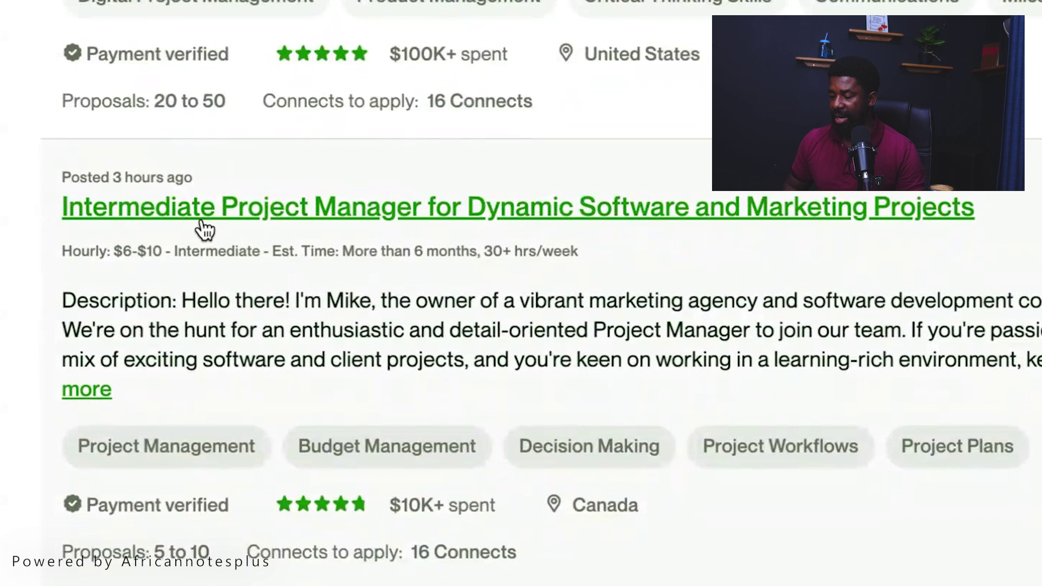
{"action": "scroll", "coordinate": [456, 239], "scroll_direction": "down", "scroll_amount": 5}
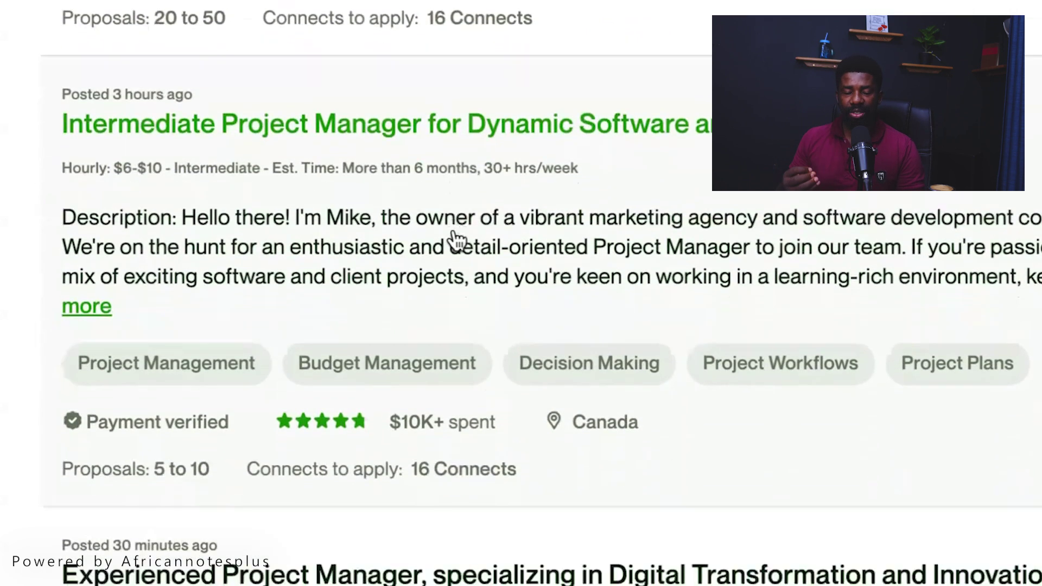
{"action": "scroll", "coordinate": [455, 239], "scroll_direction": "down", "scroll_amount": 2}
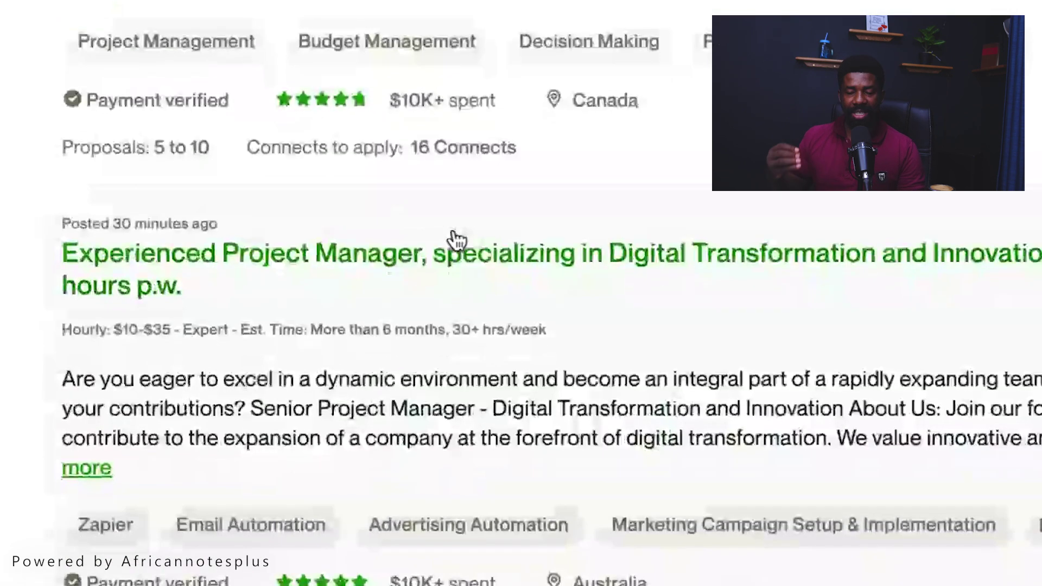
{"action": "scroll", "coordinate": [456, 238], "scroll_direction": "down", "scroll_amount": 8}
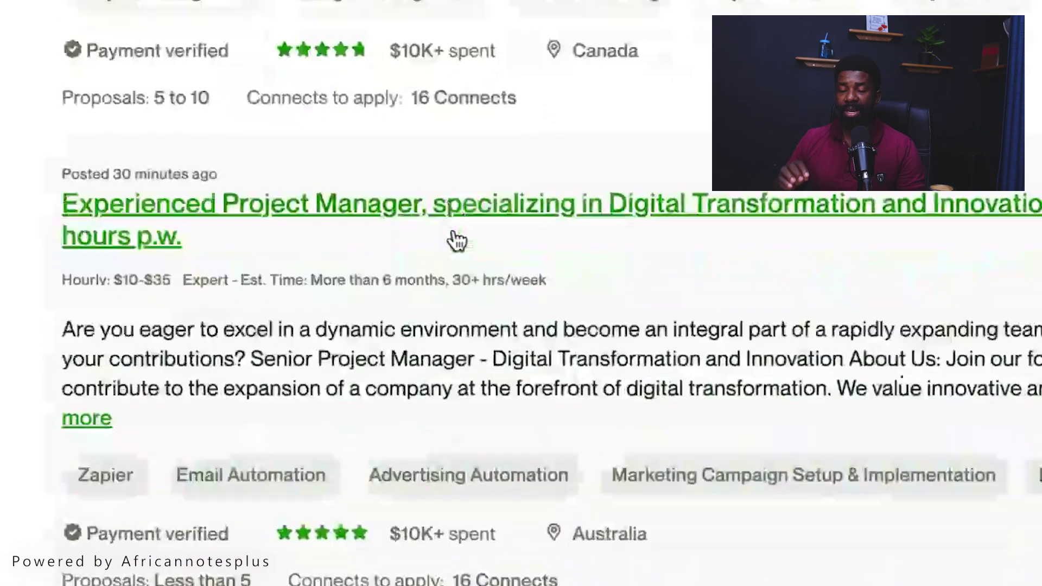
{"action": "scroll", "coordinate": [457, 240], "scroll_direction": "down", "scroll_amount": 2}
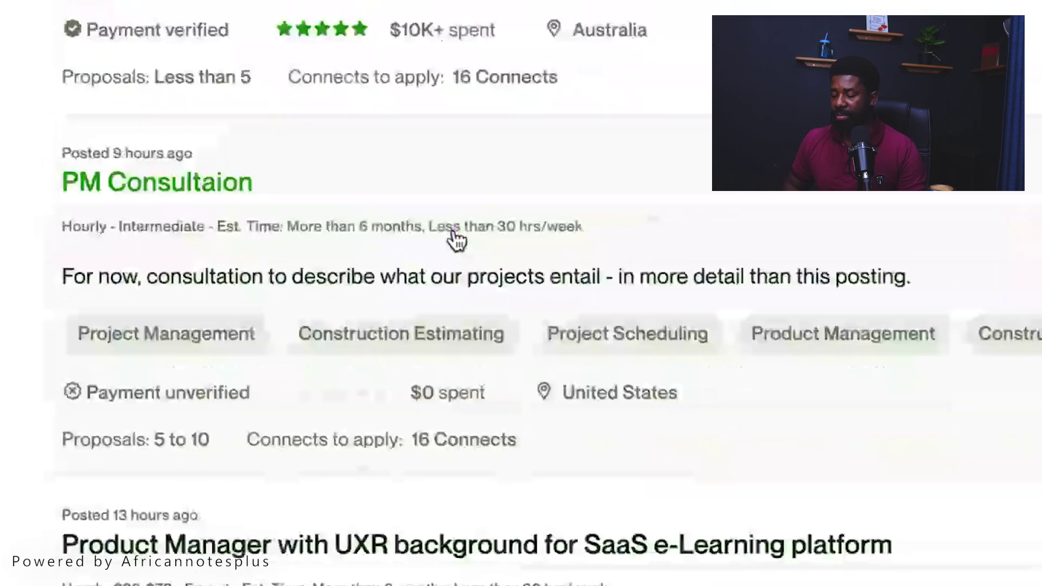
{"action": "scroll", "coordinate": [456, 239], "scroll_direction": "down", "scroll_amount": 13}
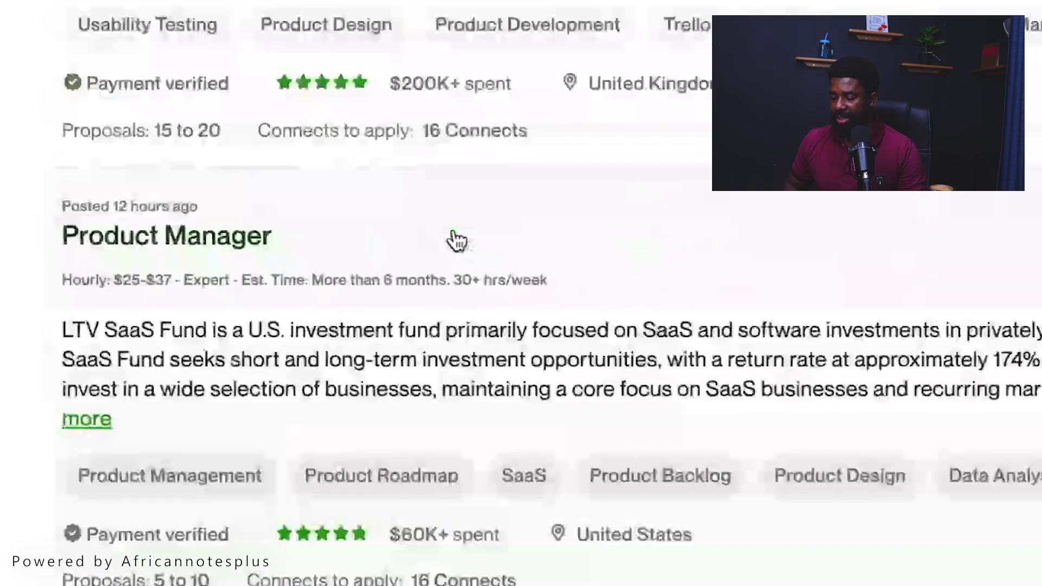
{"action": "scroll", "coordinate": [455, 239], "scroll_direction": "down", "scroll_amount": 16}
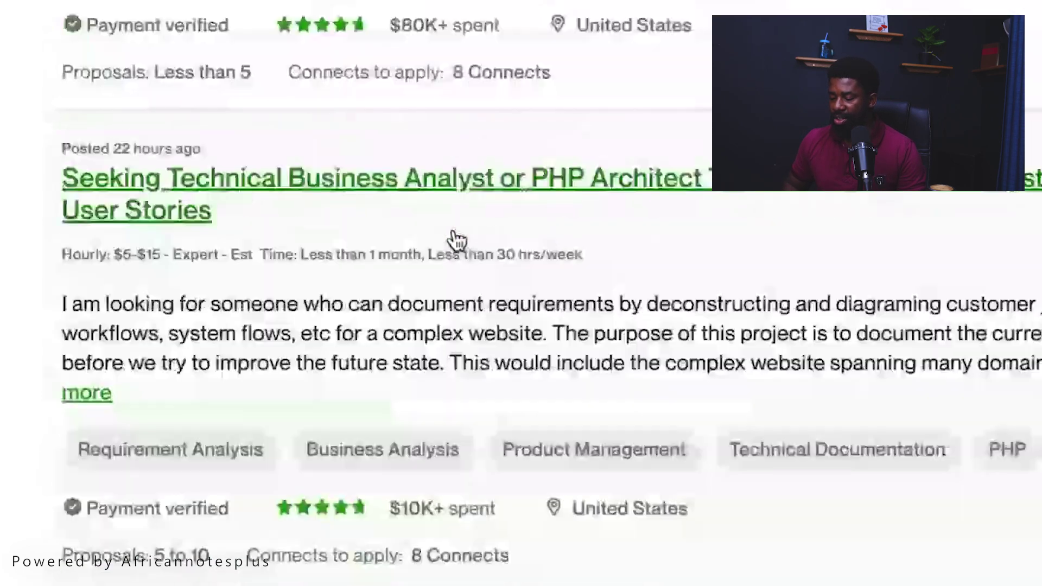
{"action": "scroll", "coordinate": [455, 239], "scroll_direction": "down", "scroll_amount": 20}
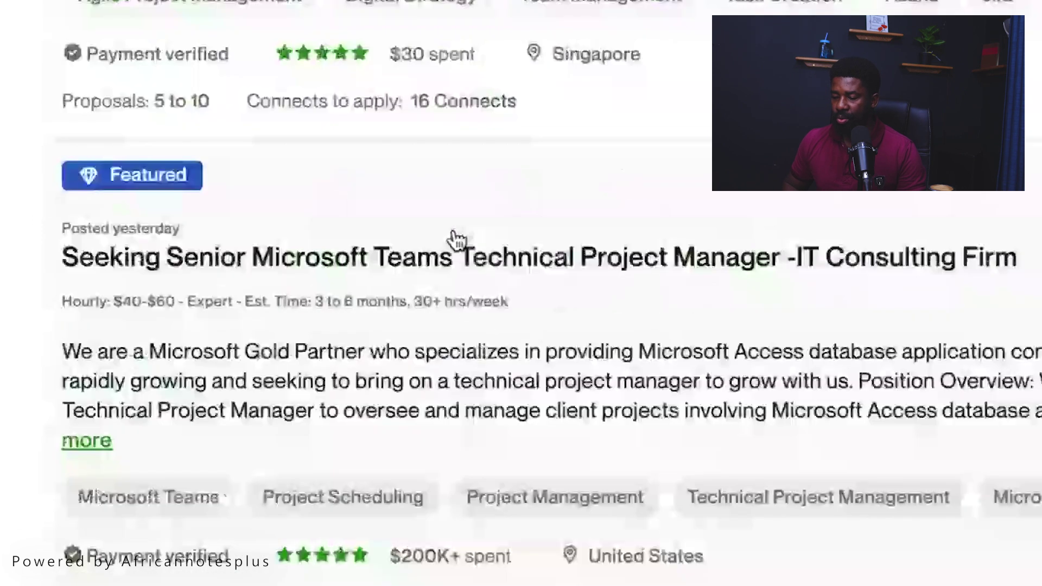
{"action": "scroll", "coordinate": [455, 239], "scroll_direction": "down", "scroll_amount": 15}
{"action": "scroll", "coordinate": [455, 239], "scroll_direction": "down", "scroll_amount": 2}
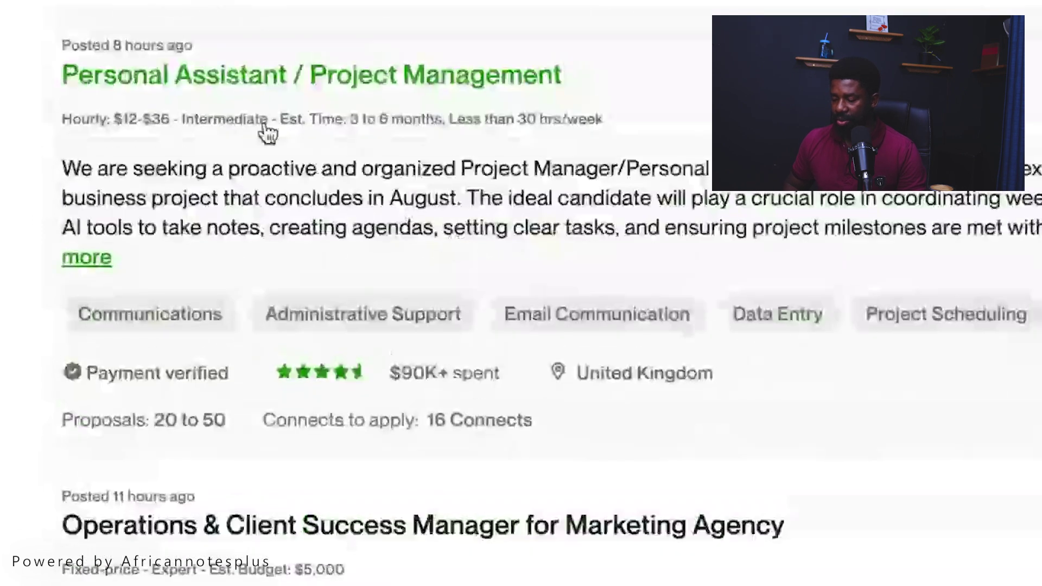
{"action": "scroll", "coordinate": [323, 169], "scroll_direction": "down", "scroll_amount": 20}
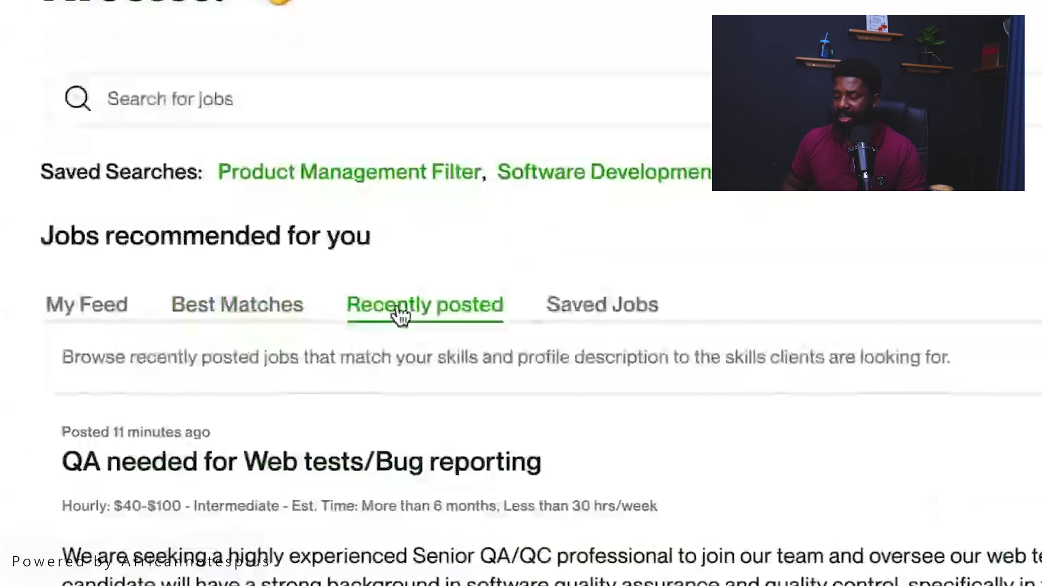
Review the recently posted job "QA needed for Web tests/Bug reporting" and its client details
{"action": "scroll", "coordinate": [400, 315], "scroll_direction": "down", "scroll_amount": 1}
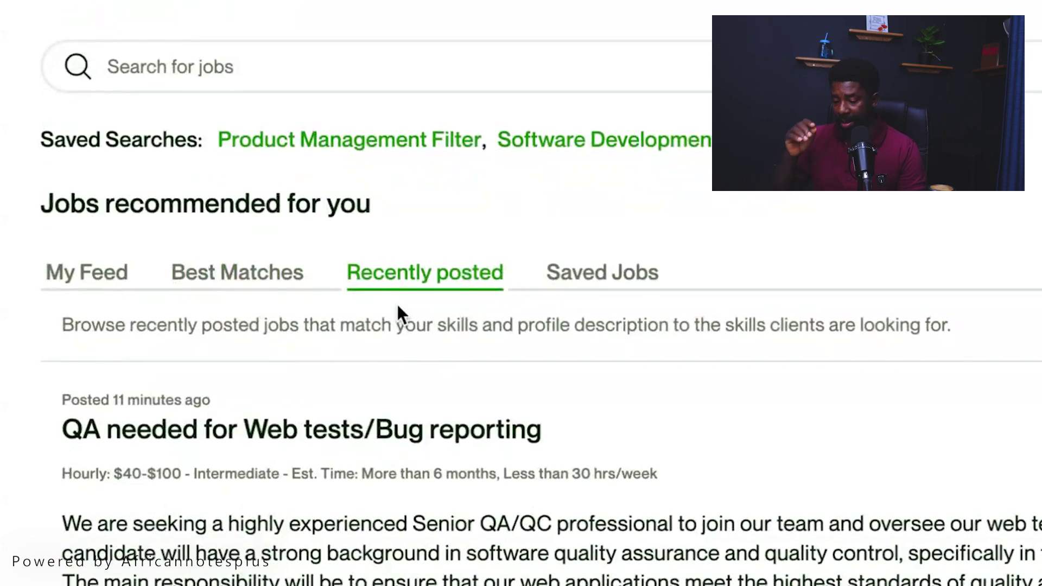
{"action": "scroll", "coordinate": [397, 306], "scroll_direction": "down", "scroll_amount": 4}
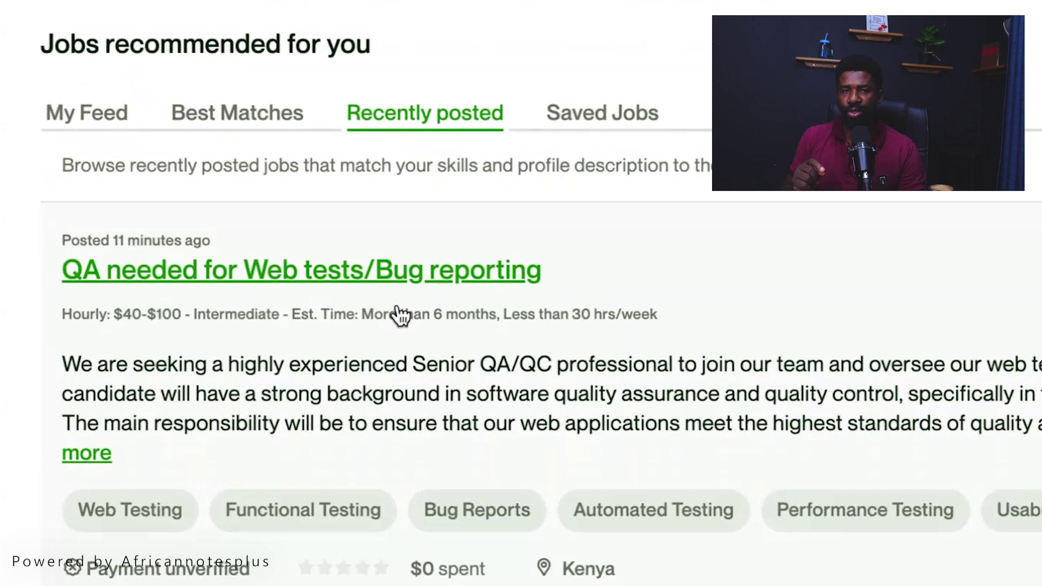
{"action": "scroll", "coordinate": [400, 315], "scroll_direction": "down", "scroll_amount": 1}
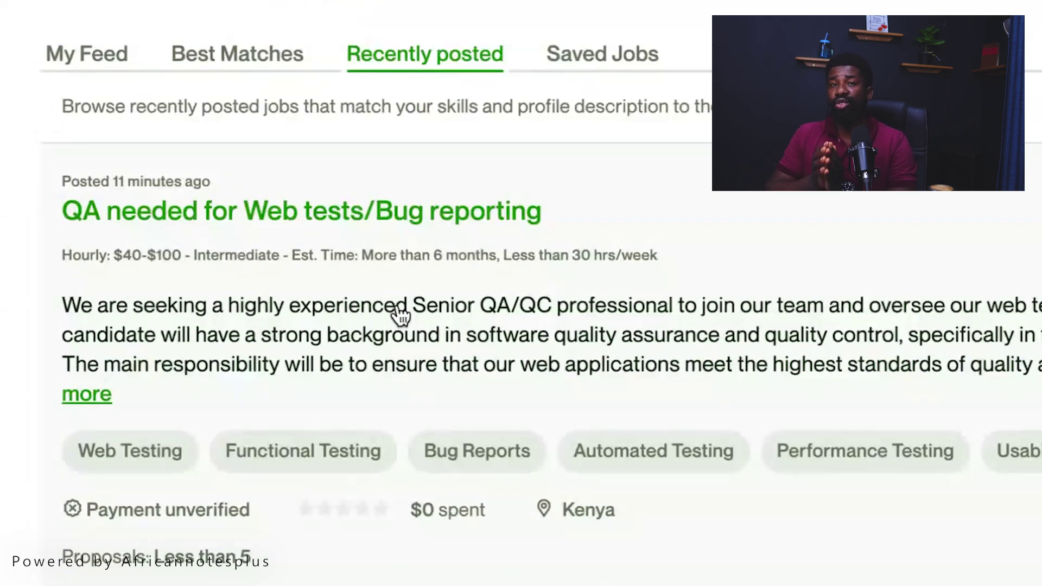
{"action": "scroll", "coordinate": [400, 315], "scroll_direction": "down", "scroll_amount": 2}
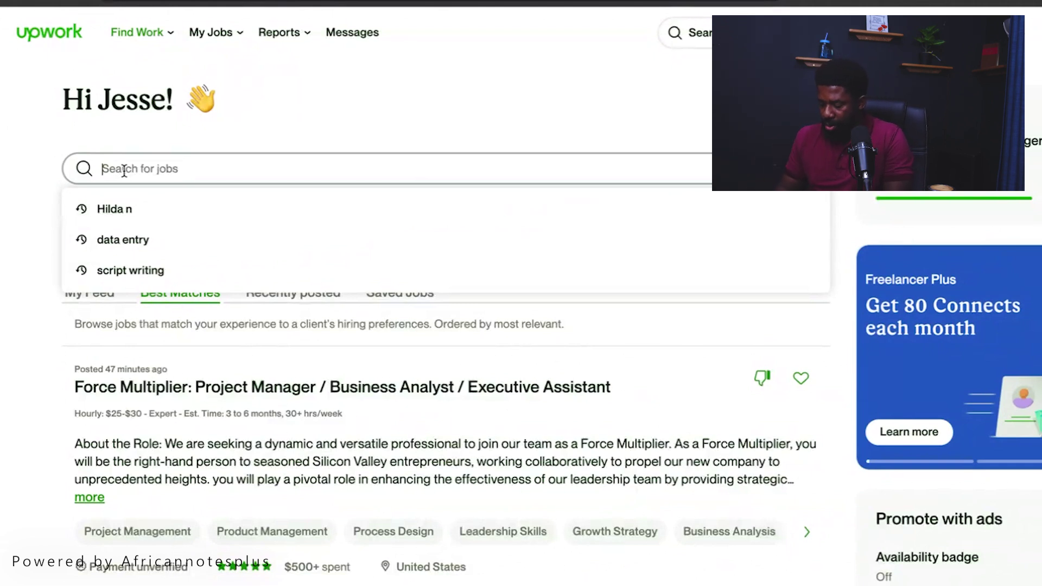
Search the job listings for "product manager"
{"action": "type", "text": "Product Manager"}
{"action": "key", "text": "Return"}
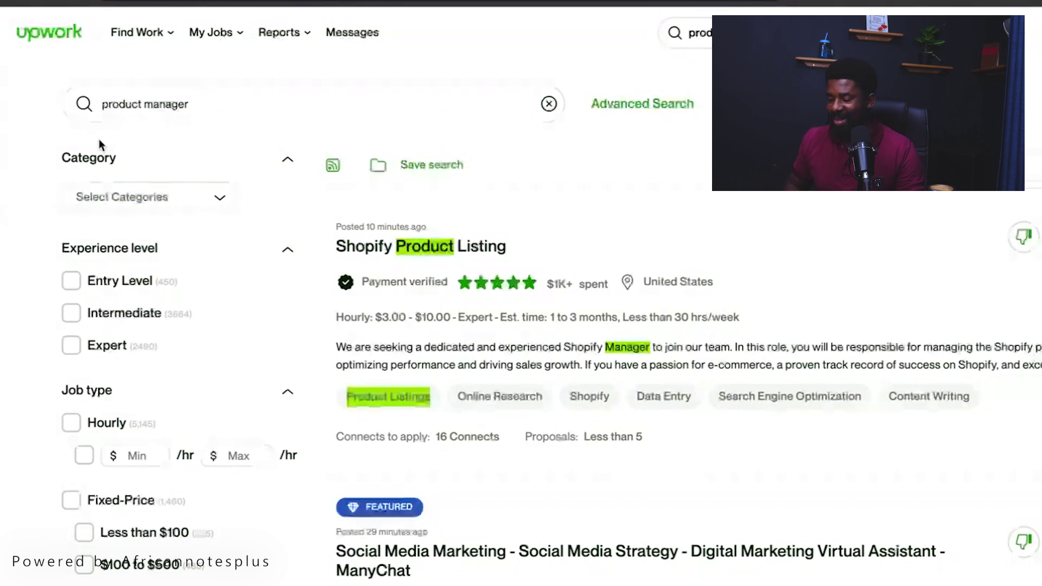
Examine the product manager search results for posting time, client payment status, budget, proposals and Connects required to apply
{"action": "scroll", "coordinate": [461, 244], "scroll_direction": "down", "scroll_amount": 2}
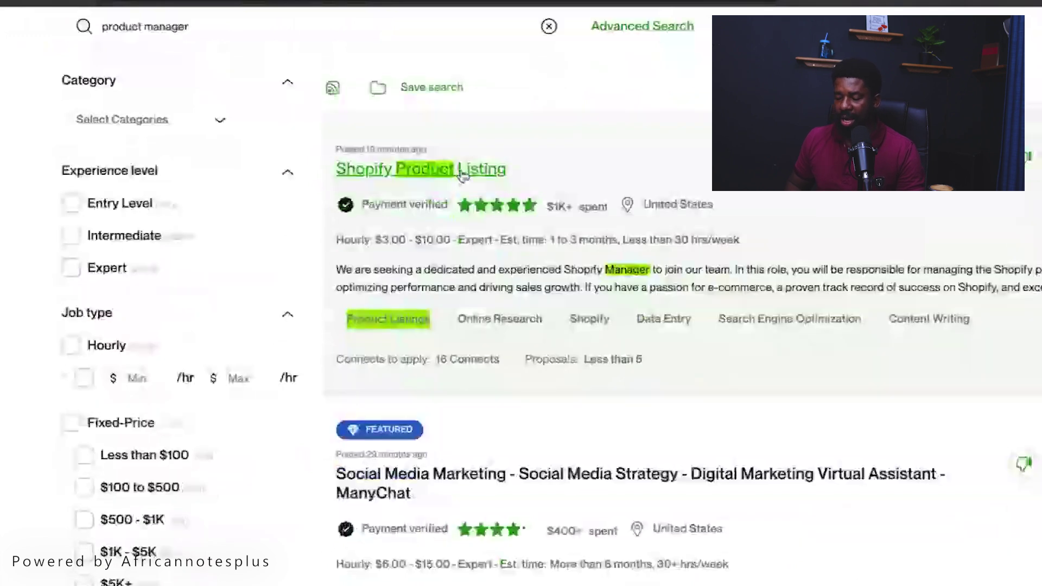
{"action": "scroll", "coordinate": [461, 174], "scroll_direction": "down", "scroll_amount": 3}
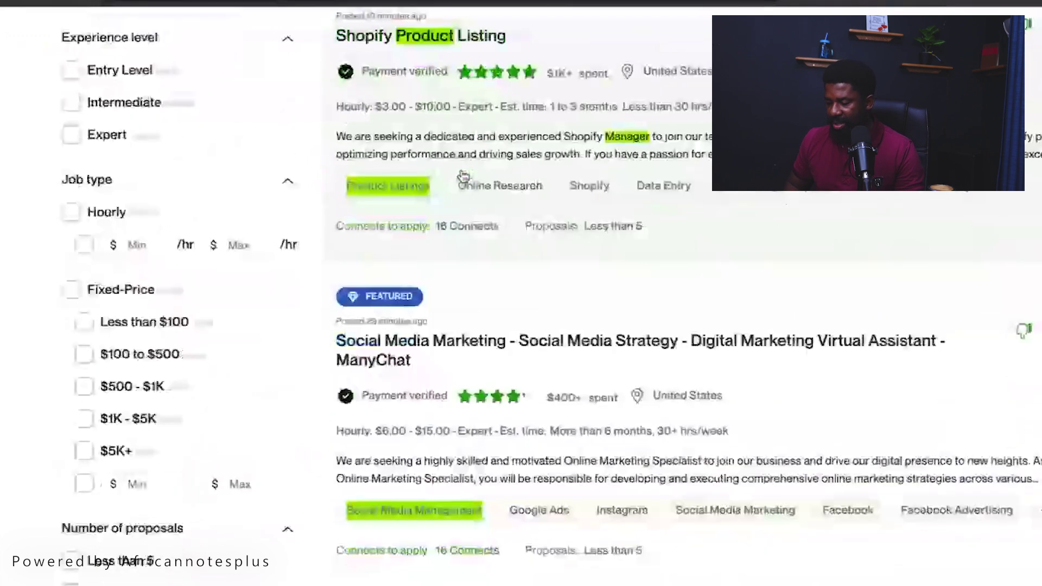
{"action": "mouse_move", "coordinate": [423, 300]}
{"action": "scroll", "coordinate": [422, 300], "scroll_direction": "up", "scroll_amount": 3}
{"action": "scroll", "coordinate": [422, 300], "scroll_direction": "up", "scroll_amount": 2}
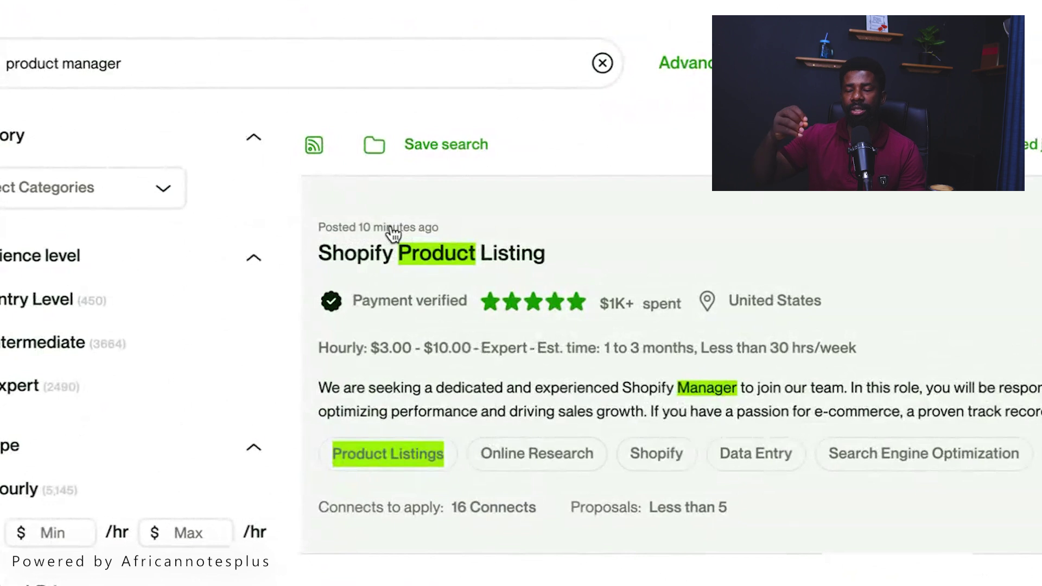
{"action": "scroll", "coordinate": [390, 235], "scroll_direction": "down", "scroll_amount": 3}
{"action": "scroll", "coordinate": [390, 235], "scroll_direction": "down", "scroll_amount": 3}
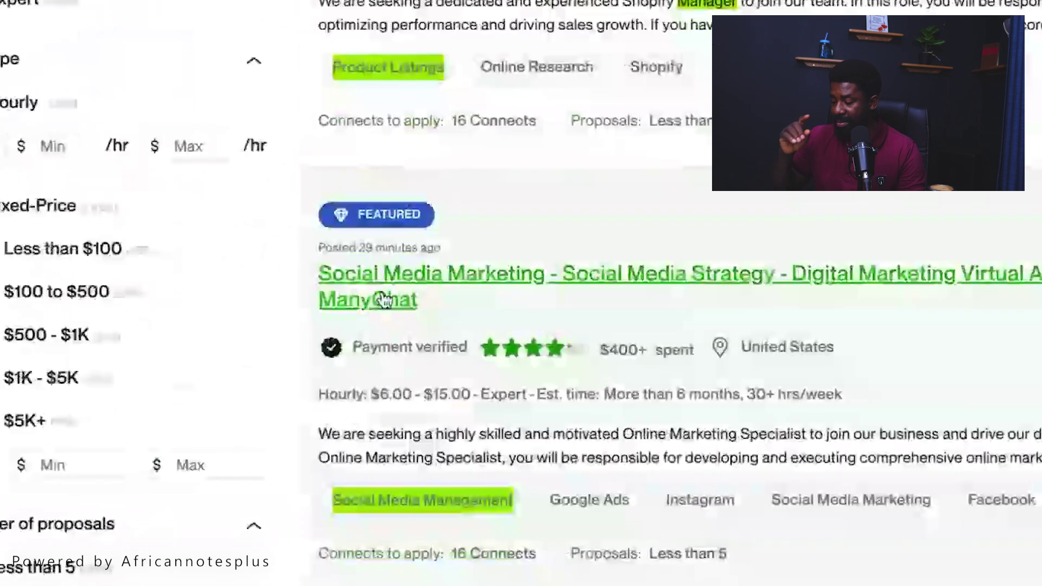
{"action": "scroll", "coordinate": [682, 289], "scroll_direction": "down", "scroll_amount": 6}
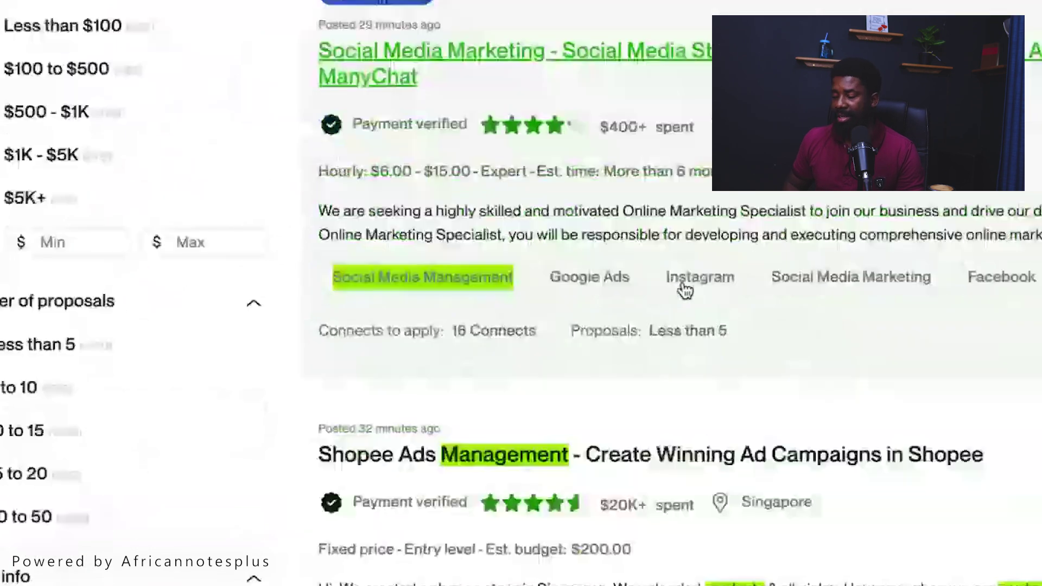
{"action": "scroll", "coordinate": [667, 296], "scroll_direction": "down", "scroll_amount": 1}
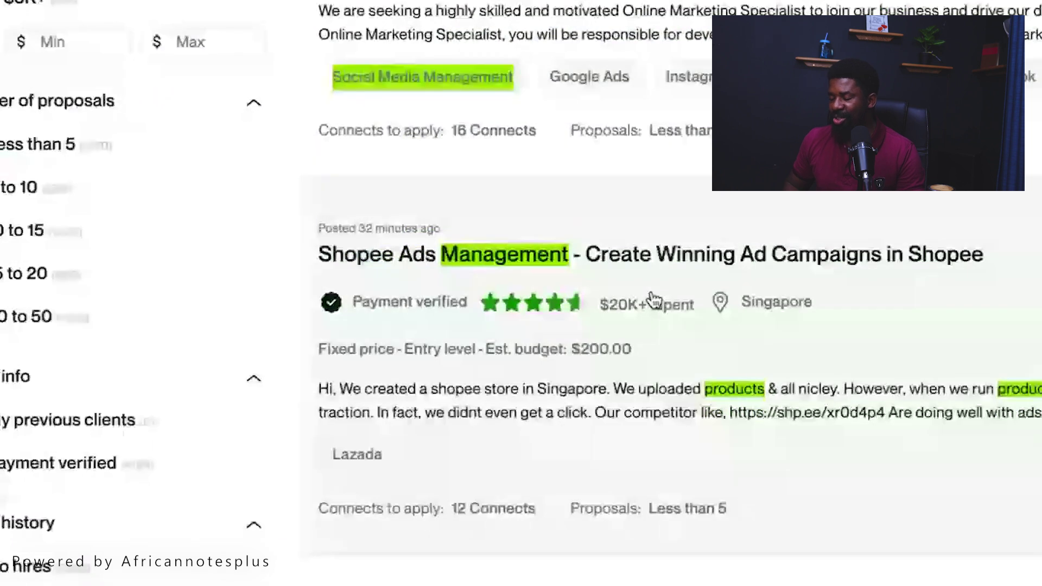
{"action": "scroll", "coordinate": [442, 412], "scroll_direction": "down", "scroll_amount": 13}
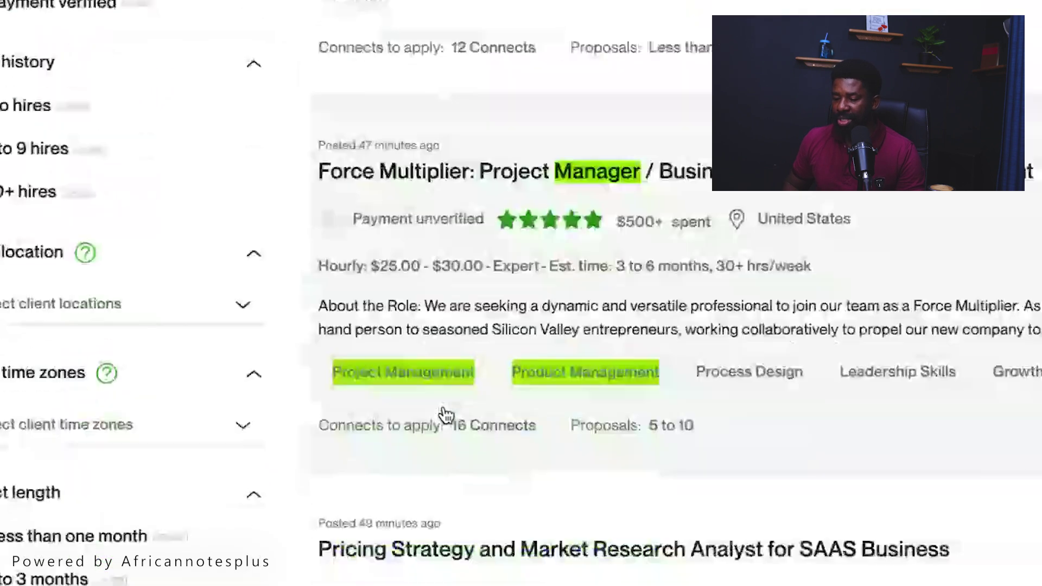
{"action": "scroll", "coordinate": [444, 415], "scroll_direction": "up", "scroll_amount": 6}
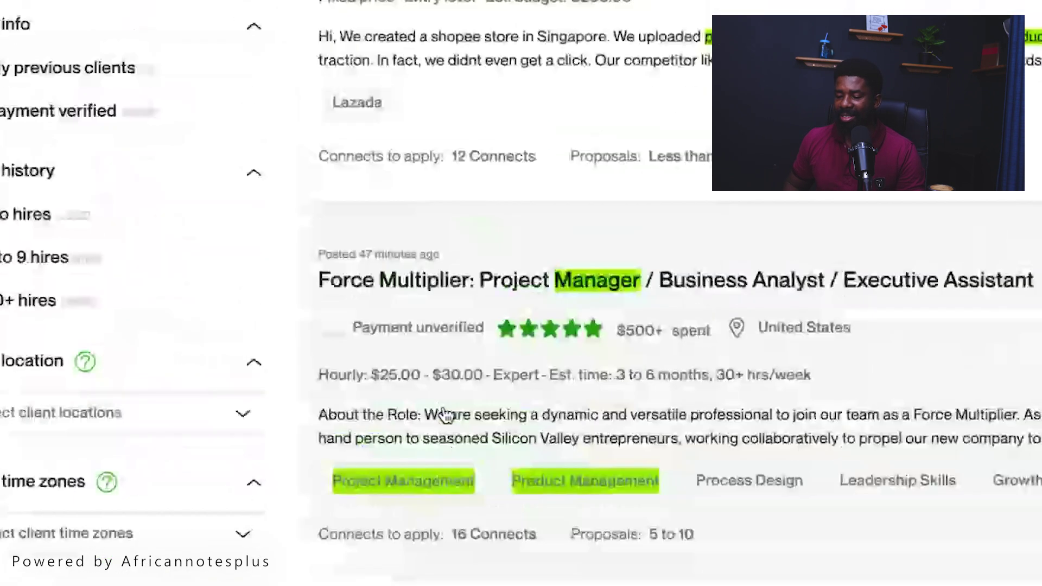
{"action": "scroll", "coordinate": [443, 415], "scroll_direction": "up", "scroll_amount": 8}
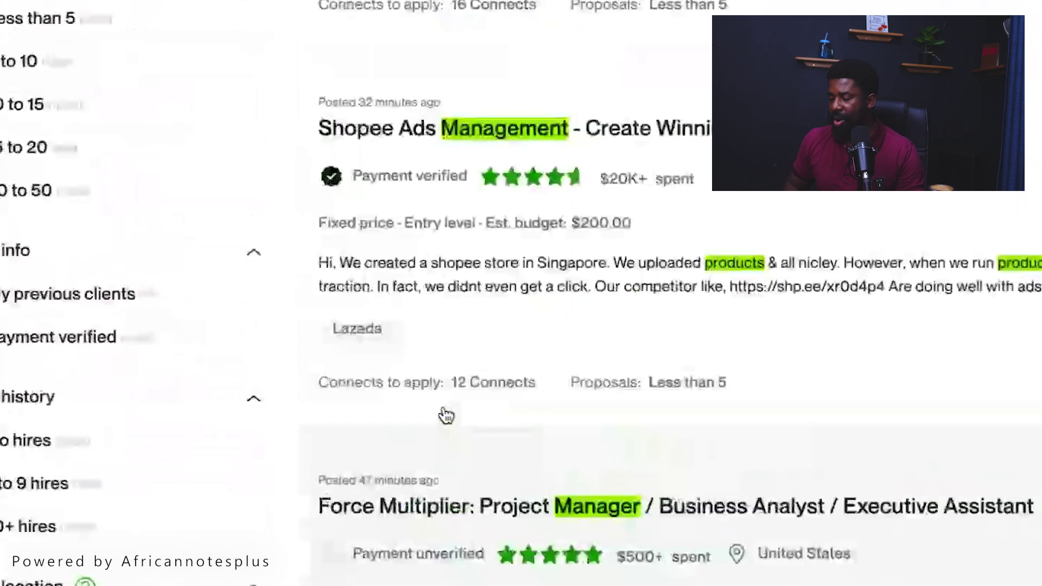
{"action": "scroll", "coordinate": [449, 215], "scroll_direction": "down", "scroll_amount": 1}
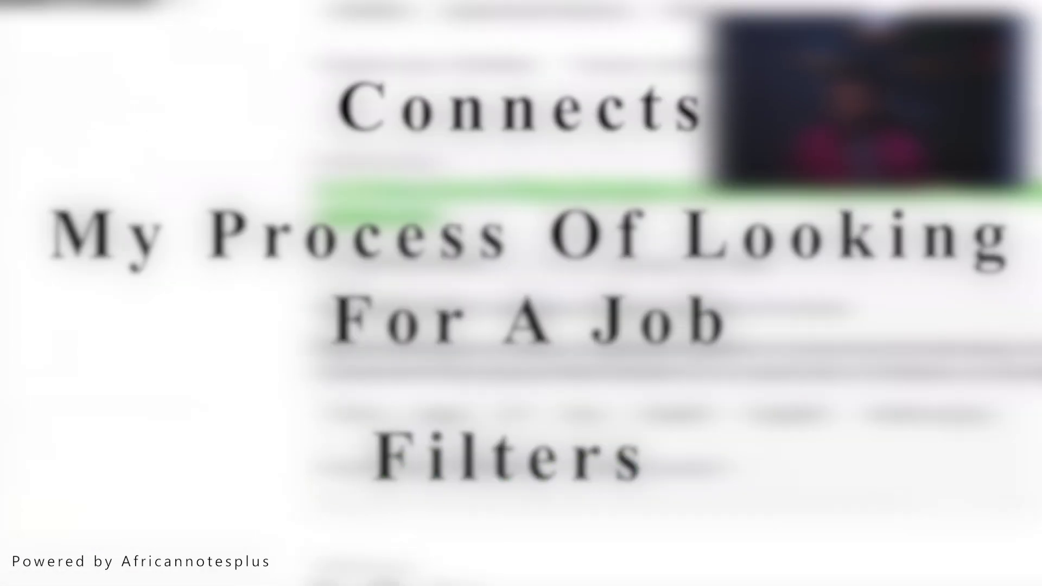
{"action": "scroll", "coordinate": [320, 343], "scroll_direction": "down", "scroll_amount": 5}
Filter the job results by the Project Management category under Admin Support
{"action": "scroll", "coordinate": [321, 343], "scroll_direction": "up", "scroll_amount": 15}
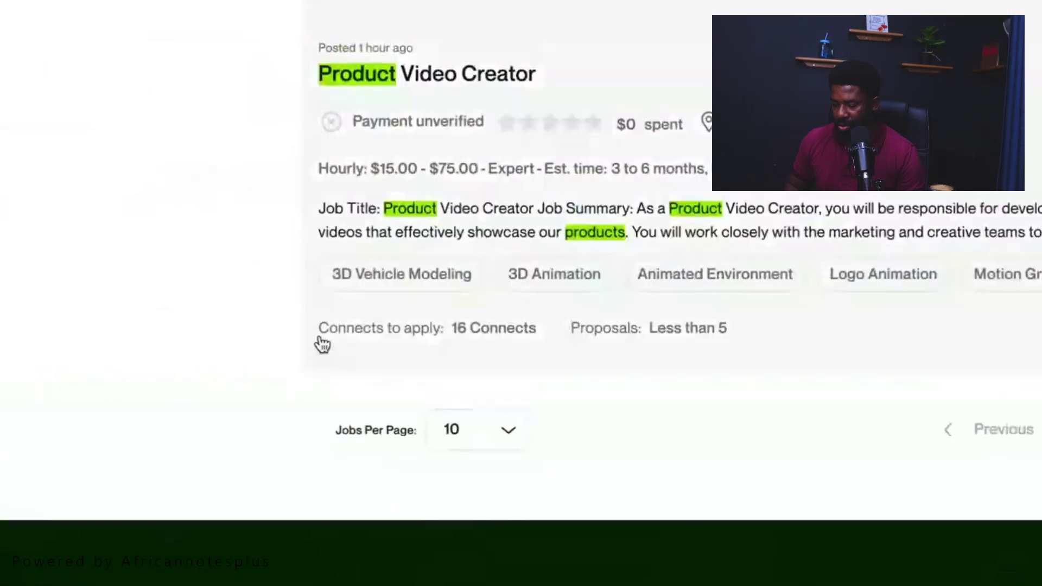
{"action": "scroll", "coordinate": [321, 343], "scroll_direction": "down", "scroll_amount": 1}
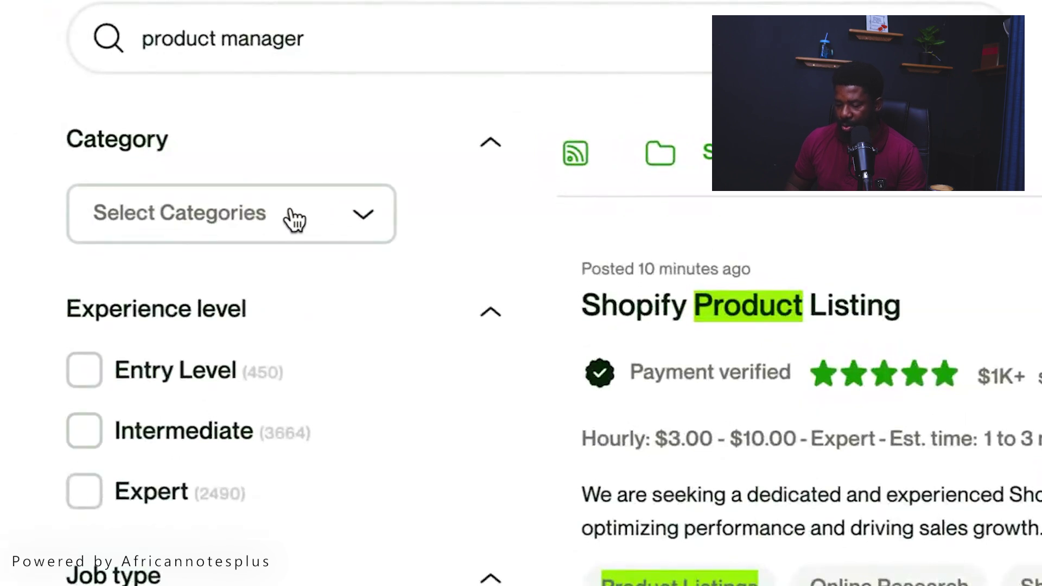
{"action": "left_click", "coordinate": [350, 224]}
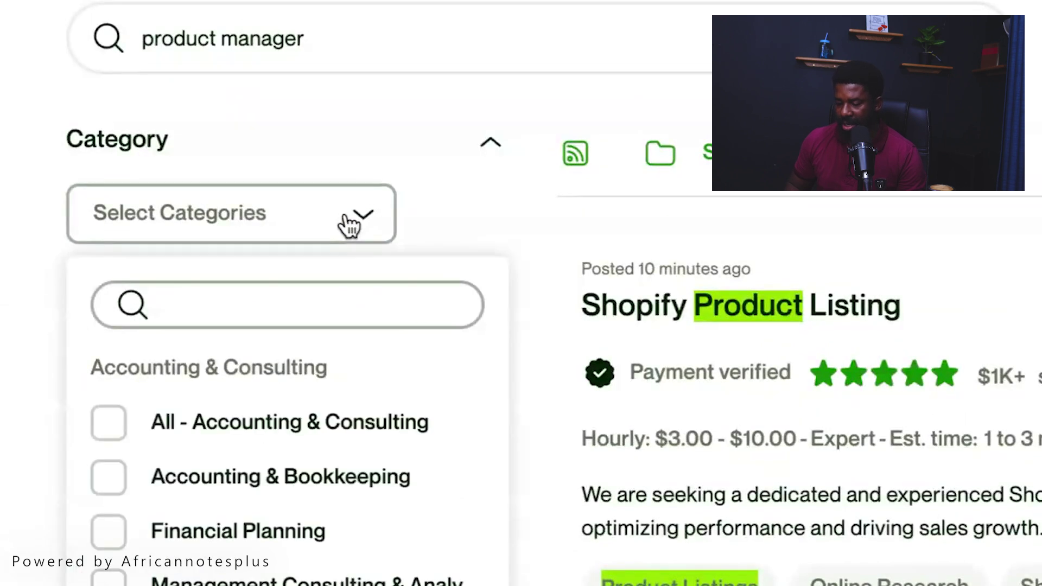
{"action": "scroll", "coordinate": [325, 420], "scroll_direction": "down", "scroll_amount": 3}
{"action": "scroll", "coordinate": [325, 419], "scroll_direction": "up", "scroll_amount": 3}
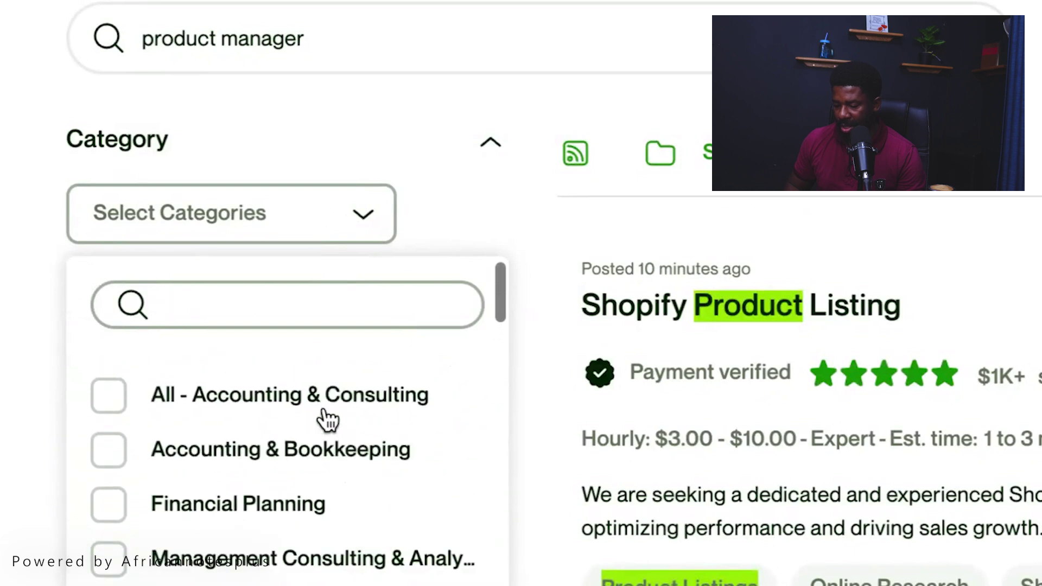
{"action": "scroll", "coordinate": [259, 444], "scroll_direction": "down", "scroll_amount": 5}
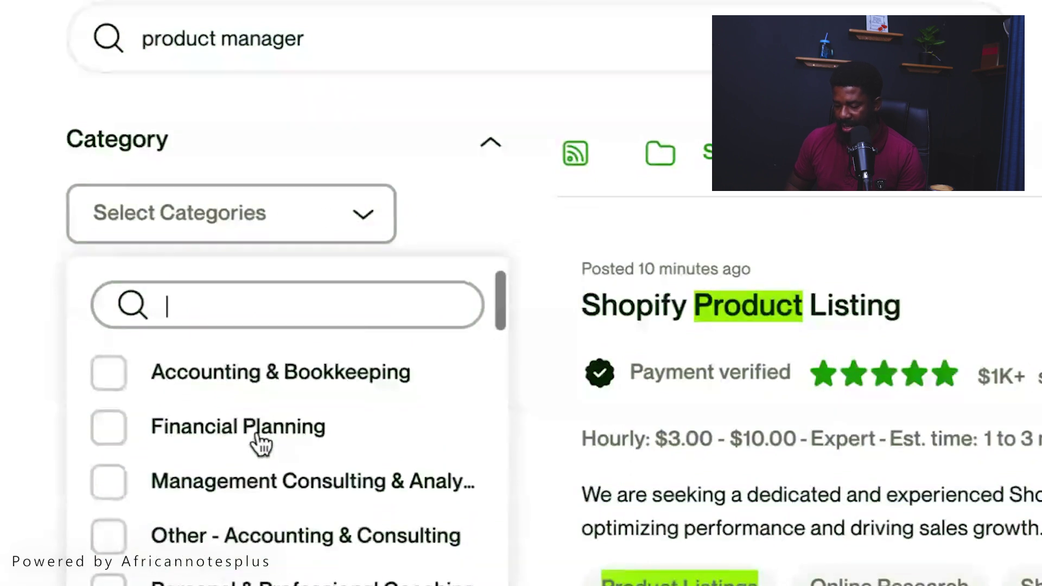
{"action": "scroll", "coordinate": [258, 443], "scroll_direction": "up", "scroll_amount": 1}
{"action": "scroll", "coordinate": [255, 445], "scroll_direction": "down", "scroll_amount": 5}
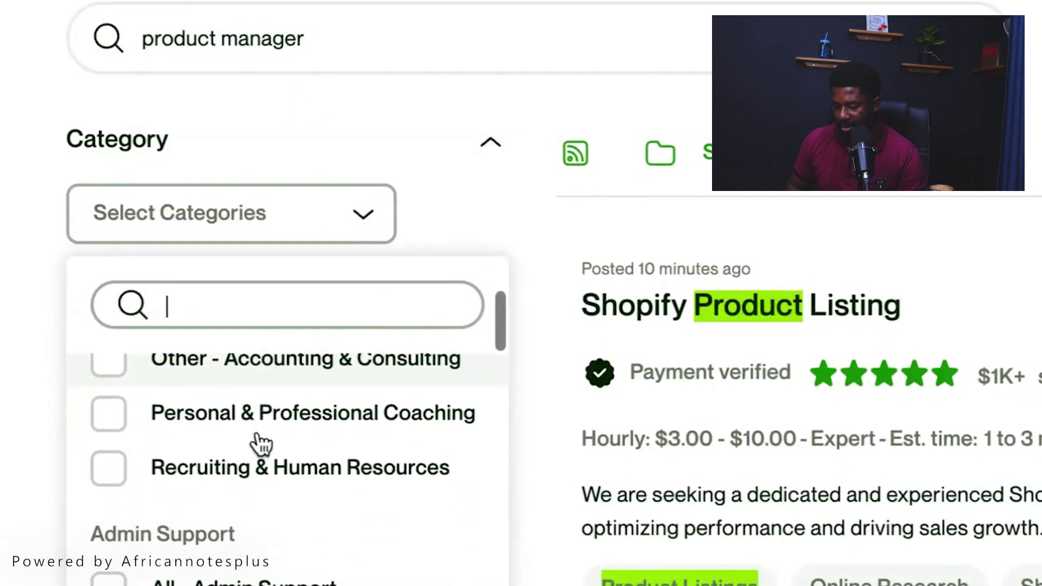
{"action": "scroll", "coordinate": [257, 444], "scroll_direction": "down", "scroll_amount": 1}
{"action": "scroll", "coordinate": [256, 444], "scroll_direction": "up", "scroll_amount": 2}
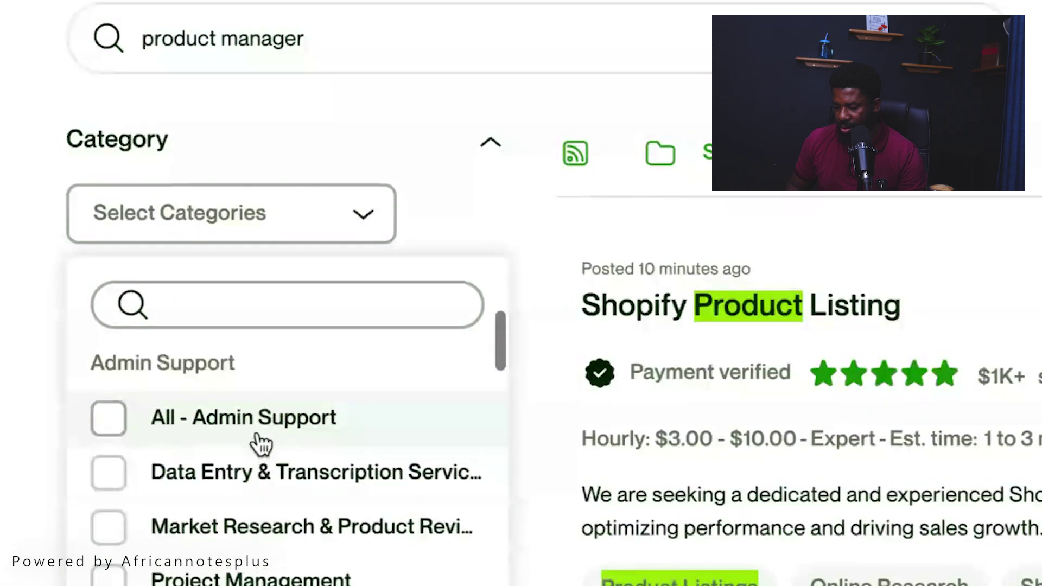
{"action": "scroll", "coordinate": [228, 425], "scroll_direction": "down", "scroll_amount": 3}
{"action": "scroll", "coordinate": [233, 423], "scroll_direction": "down", "scroll_amount": 1}
{"action": "left_click", "coordinate": [112, 454]}
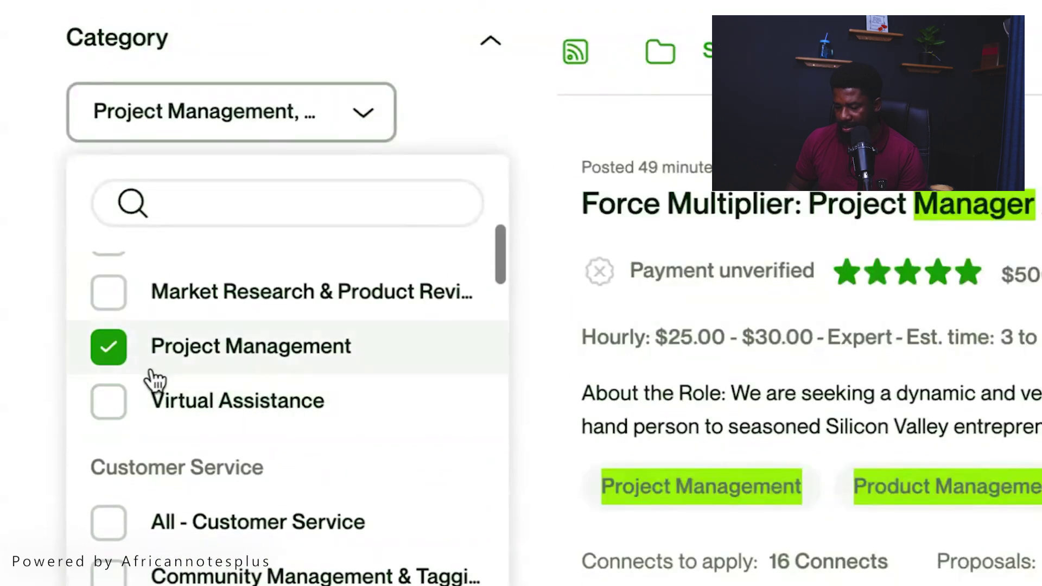
Close the category choices and review the filtered job listings for client payment status, hourly rate, proposals and Connects required
{"action": "left_click", "coordinate": [113, 390]}
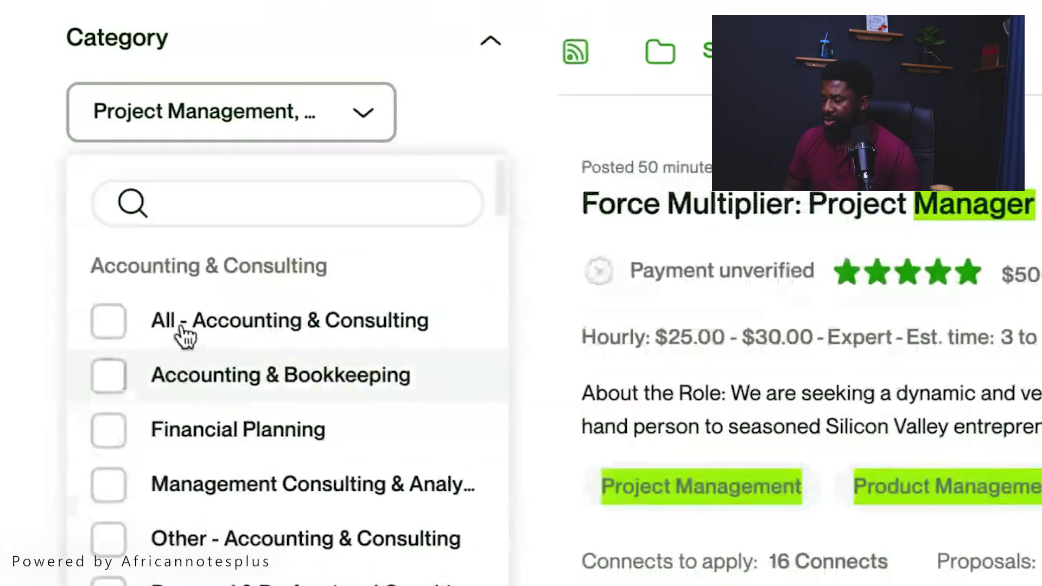
{"action": "left_click", "coordinate": [668, 247]}
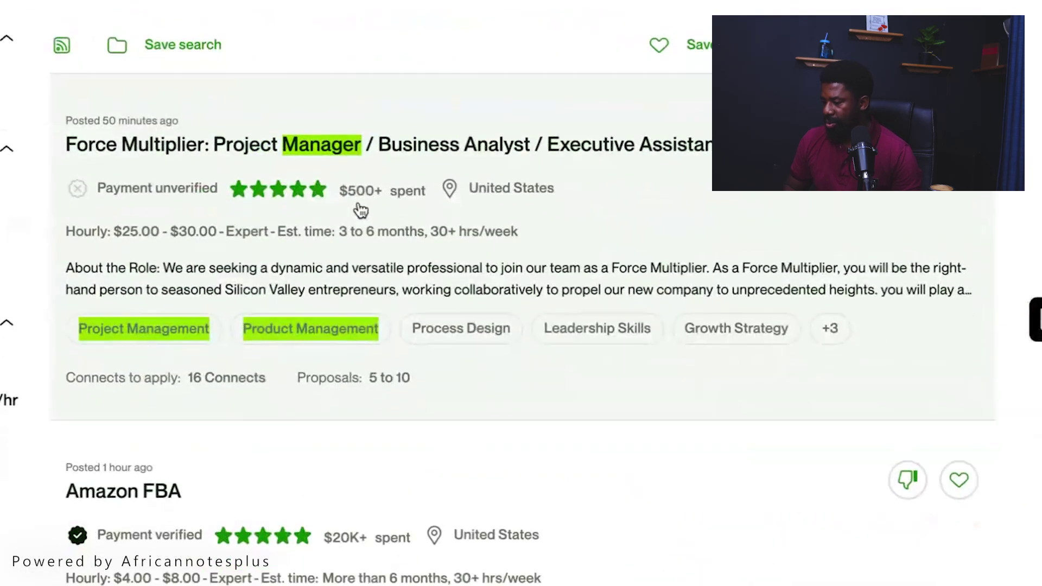
{"action": "scroll", "coordinate": [360, 211], "scroll_direction": "down", "scroll_amount": 5}
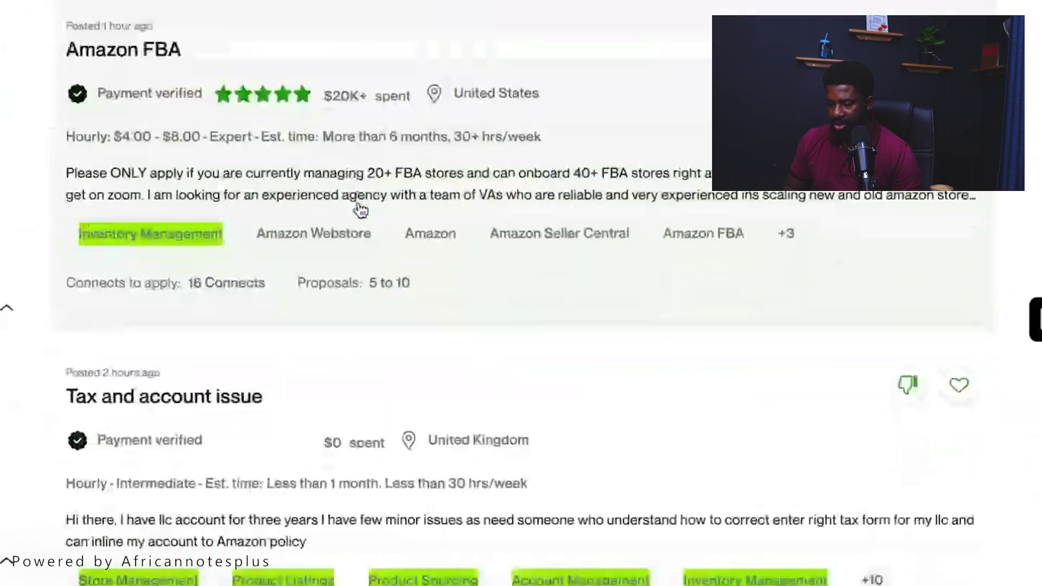
{"action": "scroll", "coordinate": [359, 210], "scroll_direction": "down", "scroll_amount": 7}
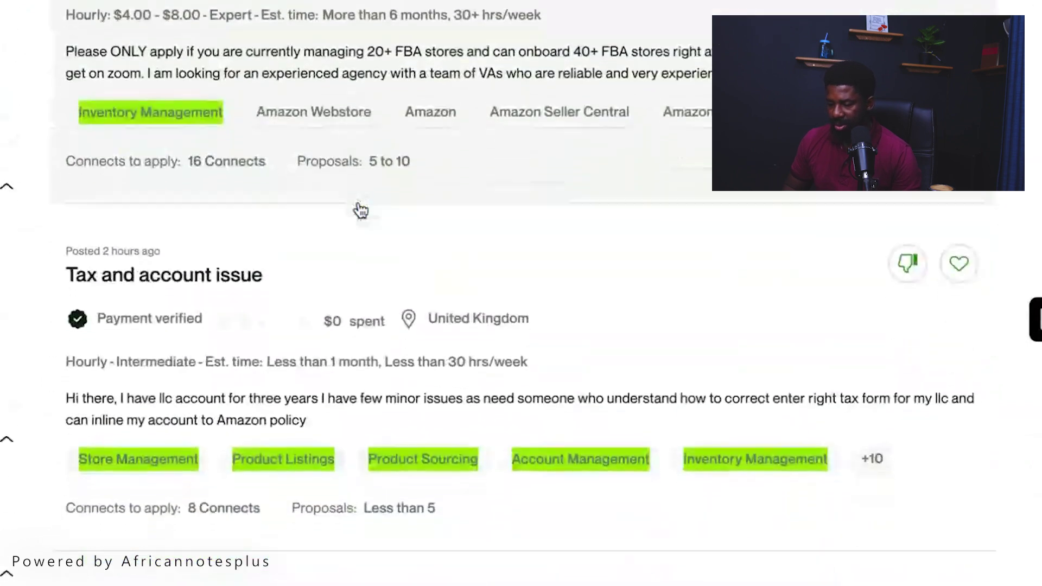
{"action": "scroll", "coordinate": [359, 210], "scroll_direction": "down", "scroll_amount": 8}
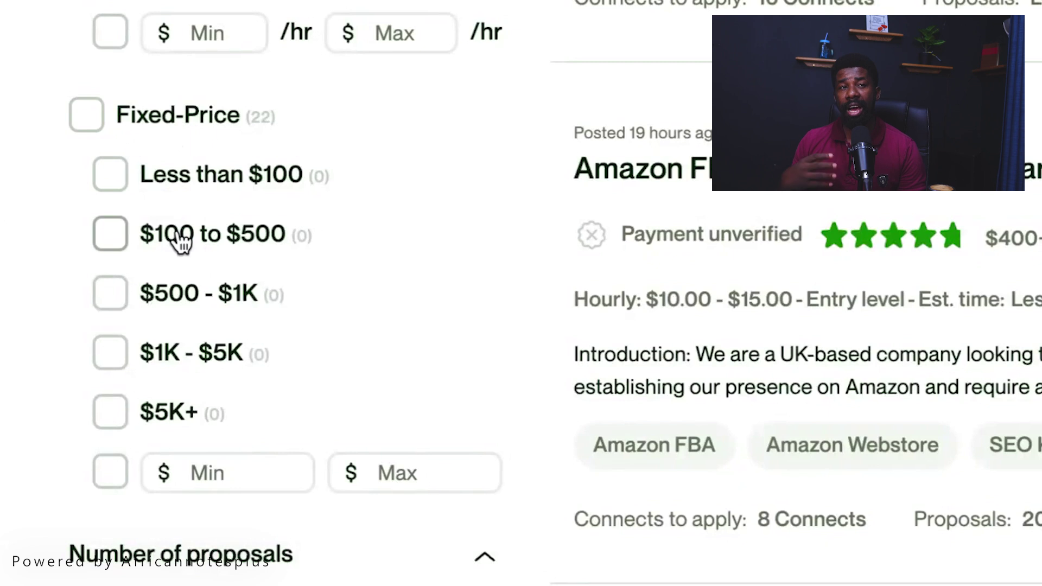
Go through the hourly and fixed-price job type options and limit the results to jobs with less than 5 proposals
{"action": "scroll", "coordinate": [146, 202], "scroll_direction": "down", "scroll_amount": 3}
{"action": "scroll", "coordinate": [146, 203], "scroll_direction": "up", "scroll_amount": 3}
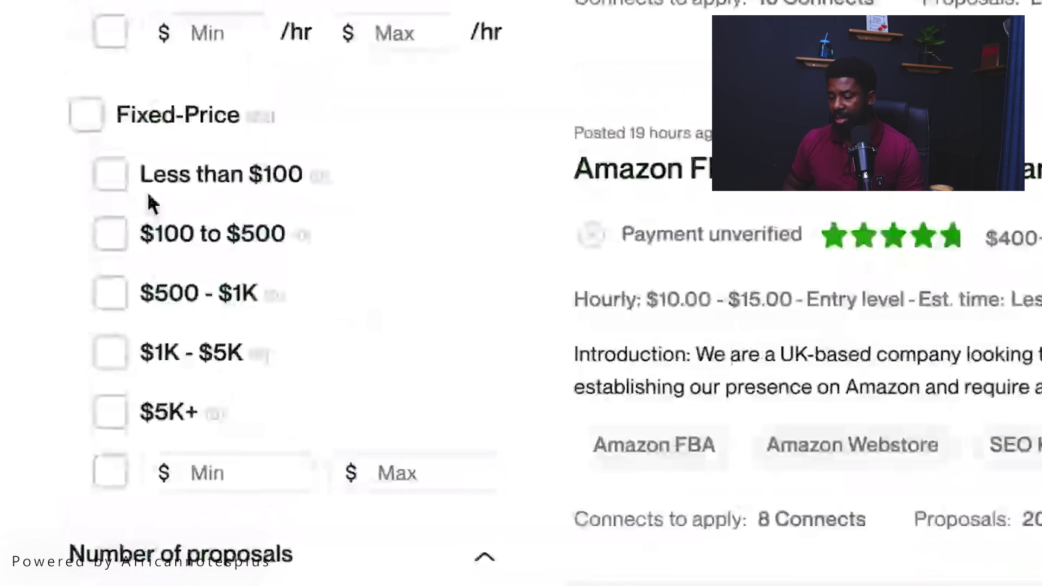
{"action": "scroll", "coordinate": [170, 261], "scroll_direction": "down", "scroll_amount": 1}
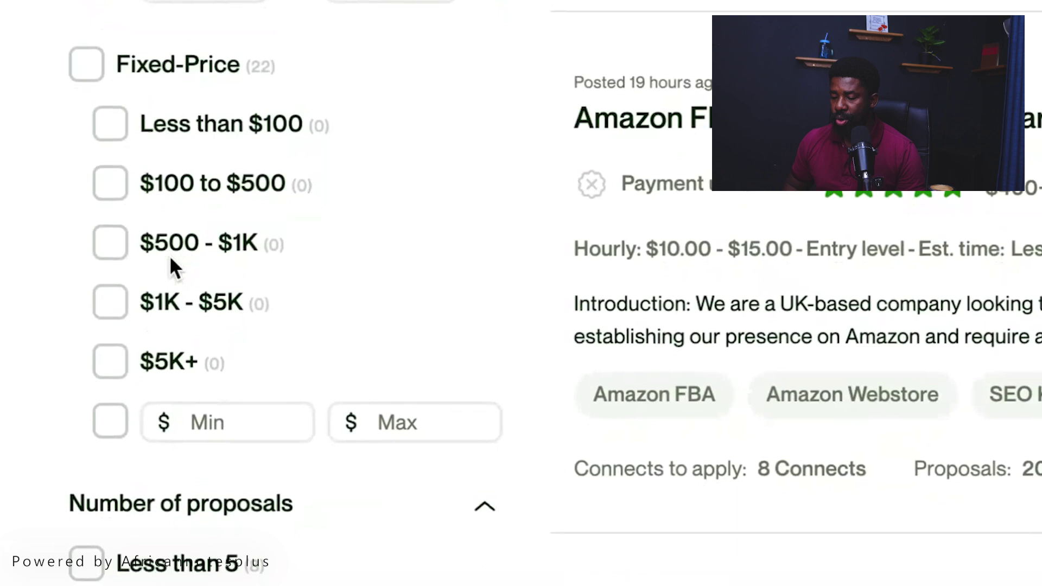
{"action": "scroll", "coordinate": [171, 258], "scroll_direction": "down", "scroll_amount": 5}
{"action": "scroll", "coordinate": [170, 259], "scroll_direction": "up", "scroll_amount": 3}
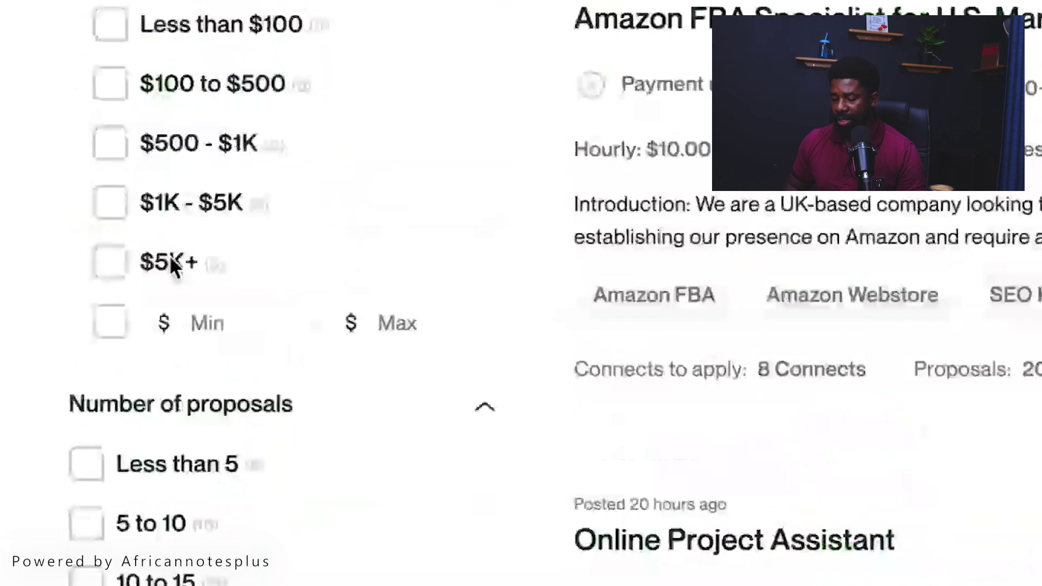
{"action": "scroll", "coordinate": [172, 267], "scroll_direction": "up", "scroll_amount": 5}
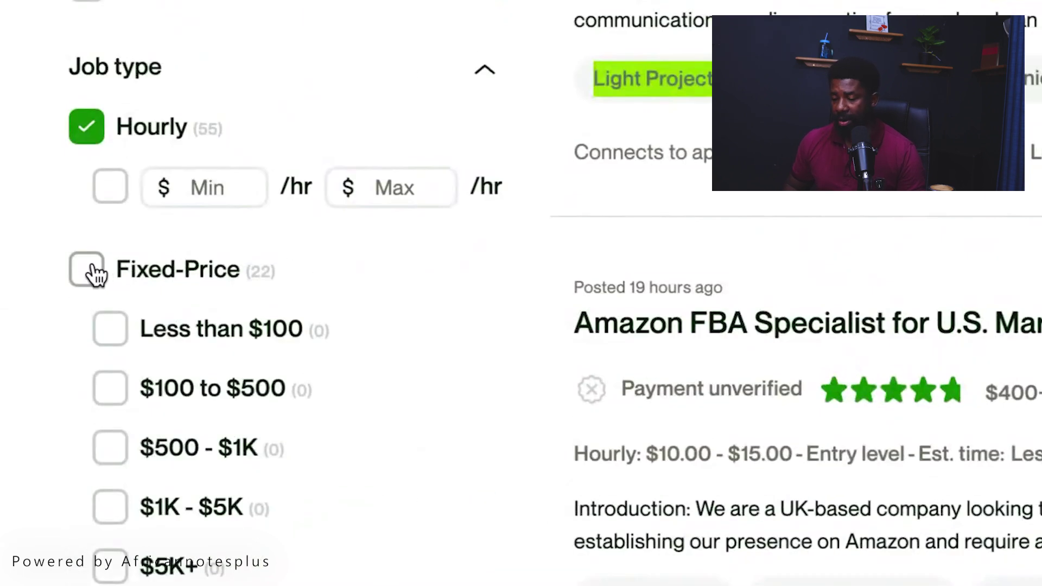
{"action": "scroll", "coordinate": [233, 244], "scroll_direction": "down", "scroll_amount": 4}
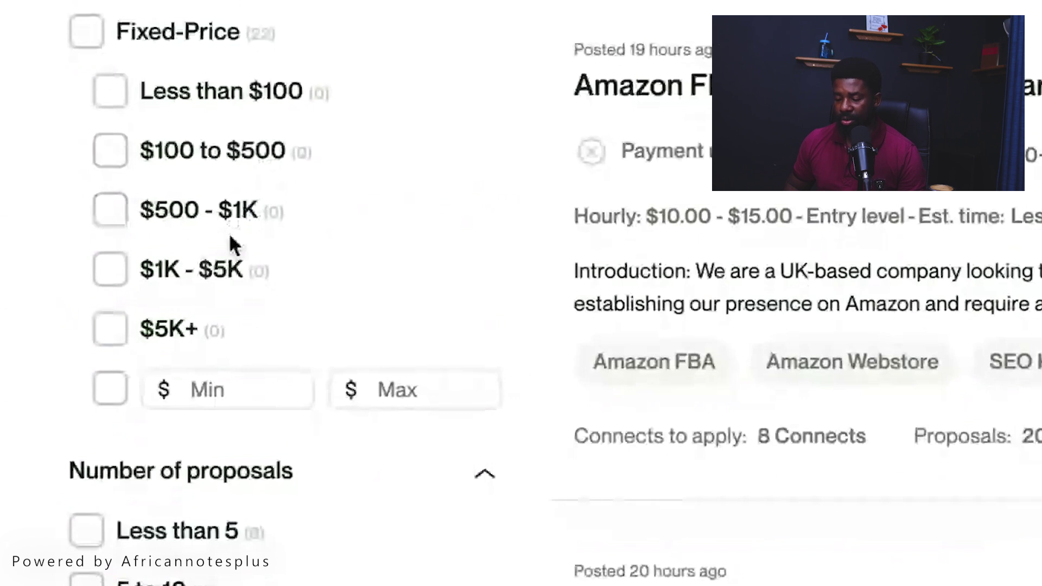
{"action": "scroll", "coordinate": [230, 235], "scroll_direction": "down", "scroll_amount": 6}
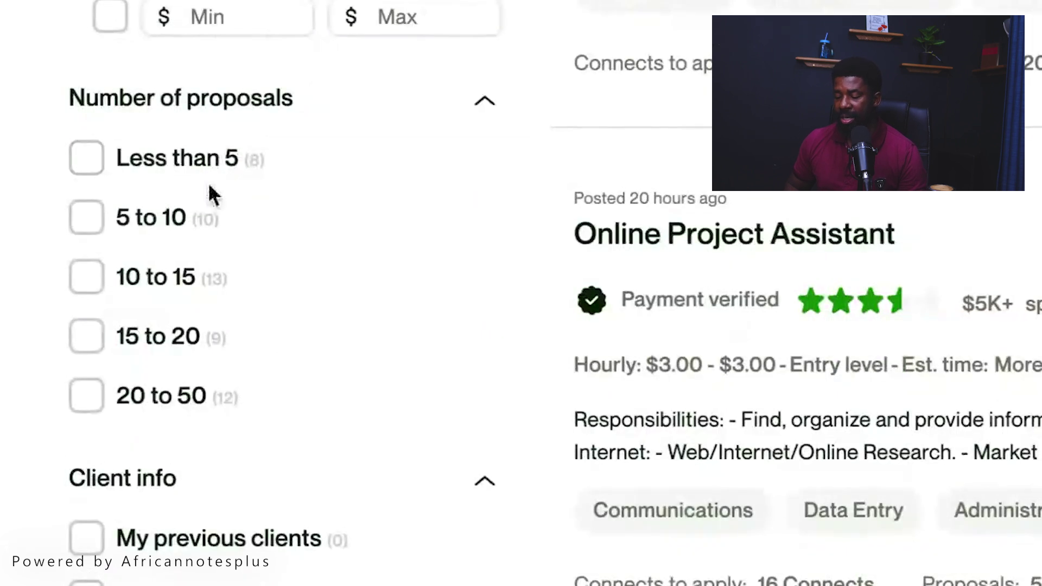
{"action": "left_click", "coordinate": [87, 160]}
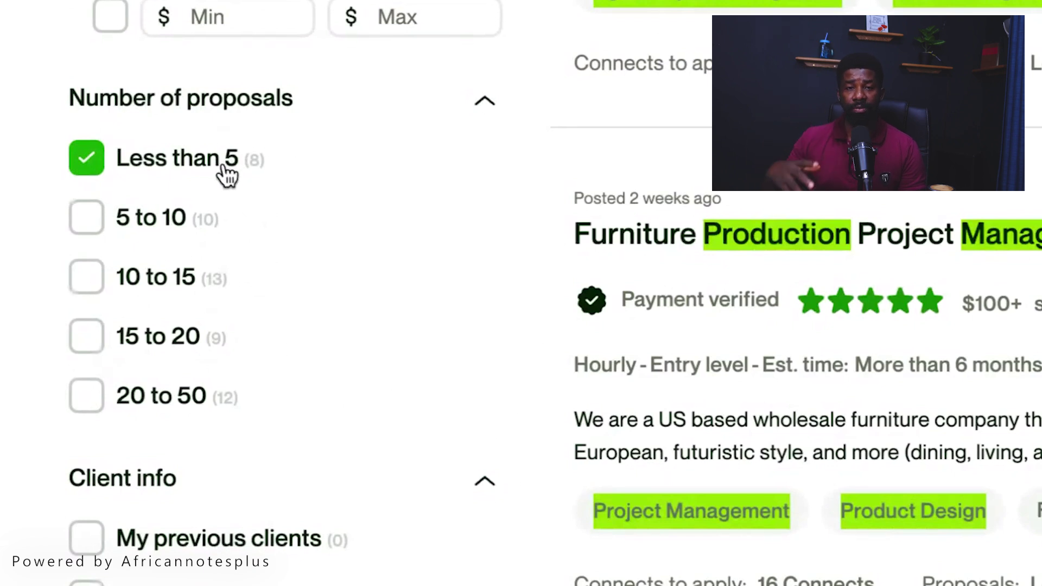
Limit the results to projects lasting more than 6 months and requiring more than 30 hrs/week
{"action": "scroll", "coordinate": [163, 168], "scroll_direction": "down", "scroll_amount": 1}
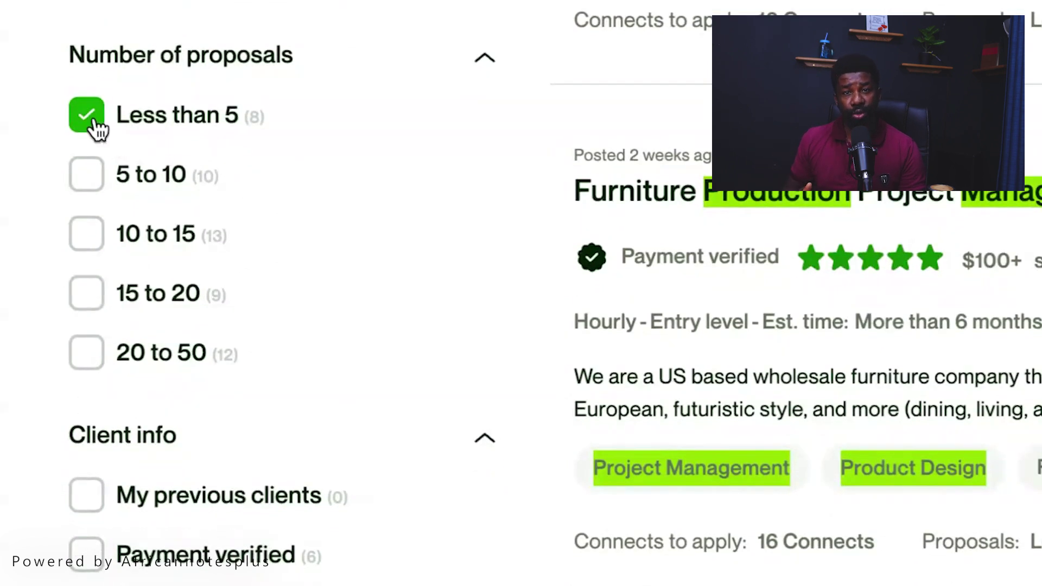
{"action": "scroll", "coordinate": [214, 128], "scroll_direction": "down", "scroll_amount": 1}
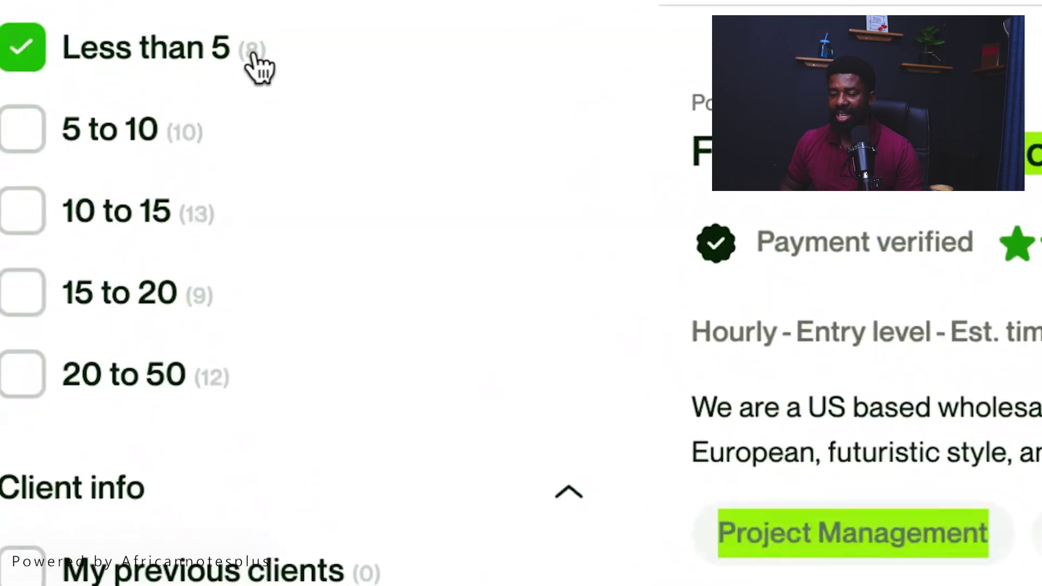
{"action": "scroll", "coordinate": [193, 228], "scroll_direction": "down", "scroll_amount": 10}
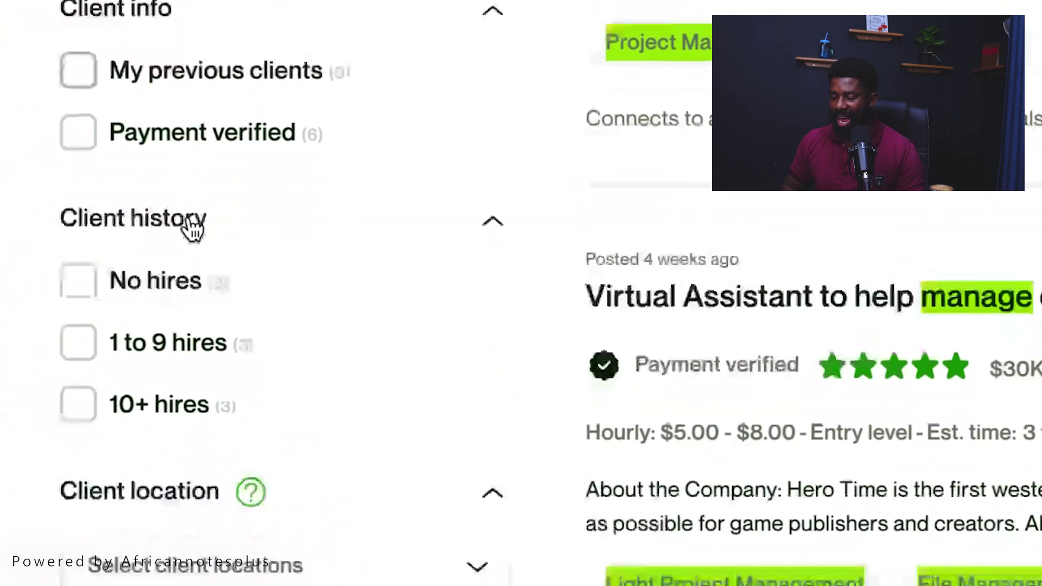
{"action": "scroll", "coordinate": [193, 228], "scroll_direction": "down", "scroll_amount": 3}
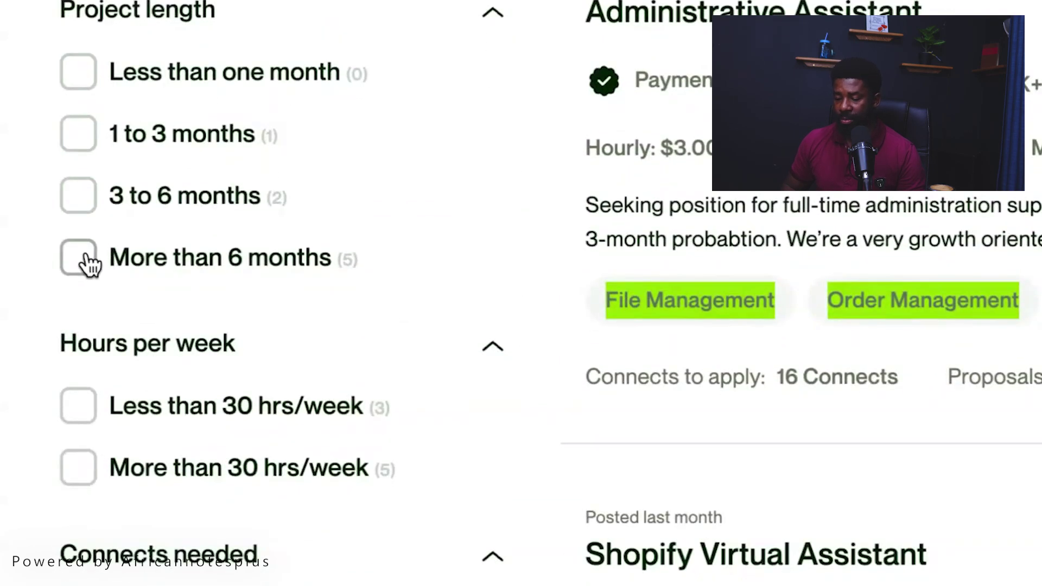
{"action": "scroll", "coordinate": [198, 265], "scroll_direction": "down", "scroll_amount": 1}
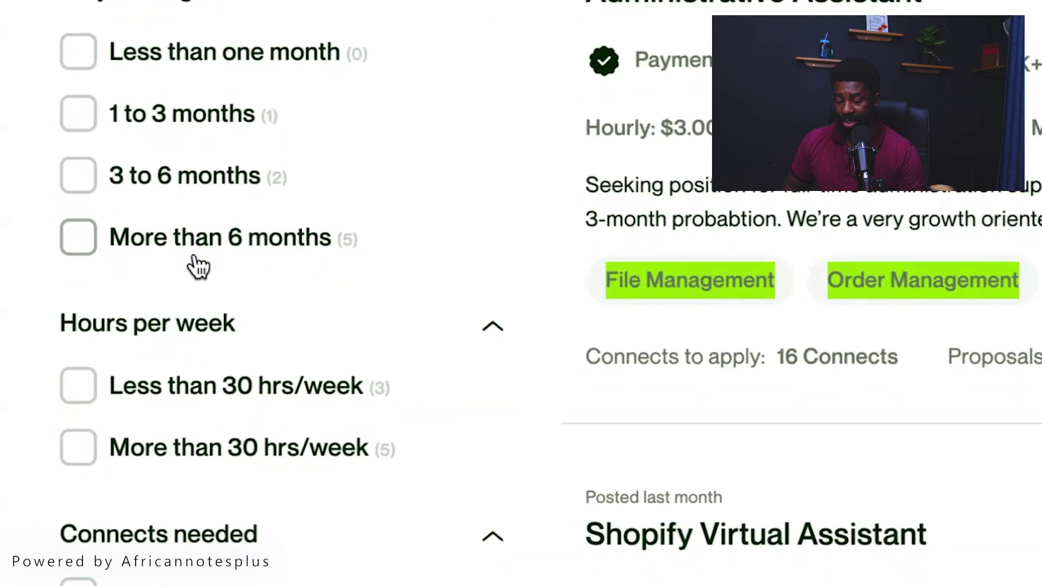
{"action": "left_click", "coordinate": [79, 239]}
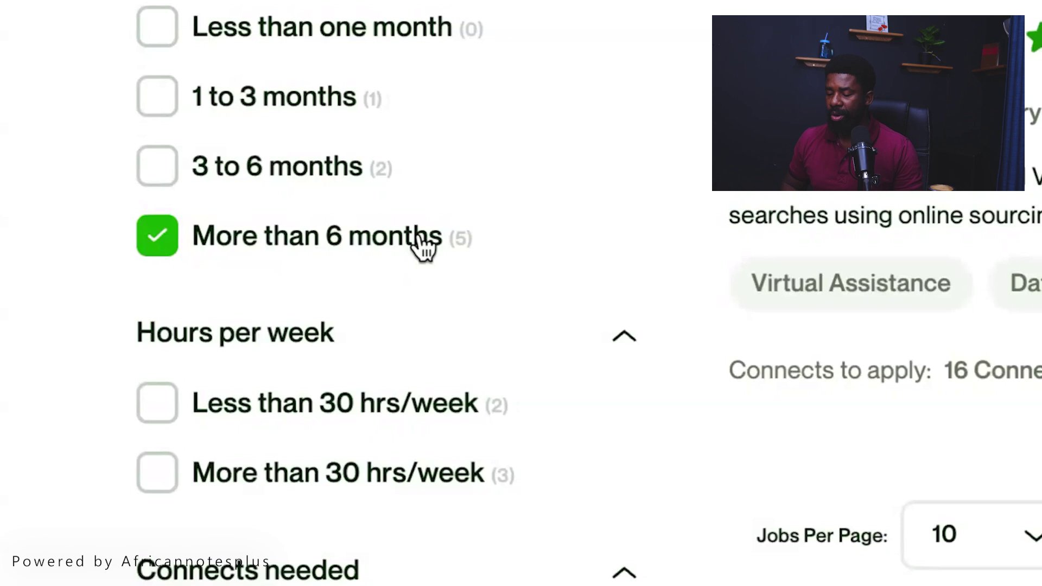
{"action": "left_click", "coordinate": [402, 481]}
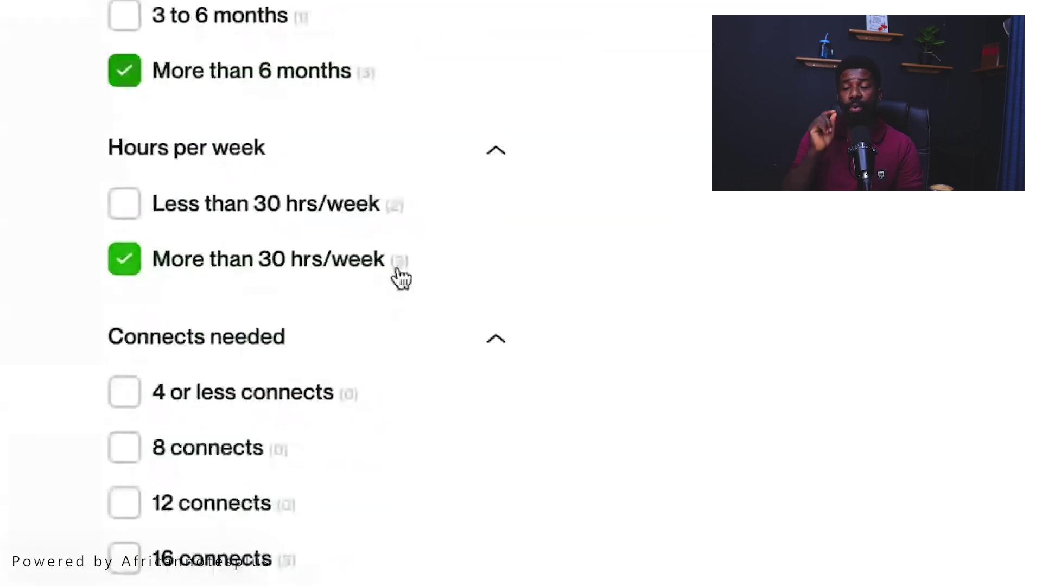
Review the selected proposal, project length and weekly hours filters alongside the remaining jobs and the Connects needed options
{"action": "scroll", "coordinate": [395, 260], "scroll_direction": "up", "scroll_amount": 5}
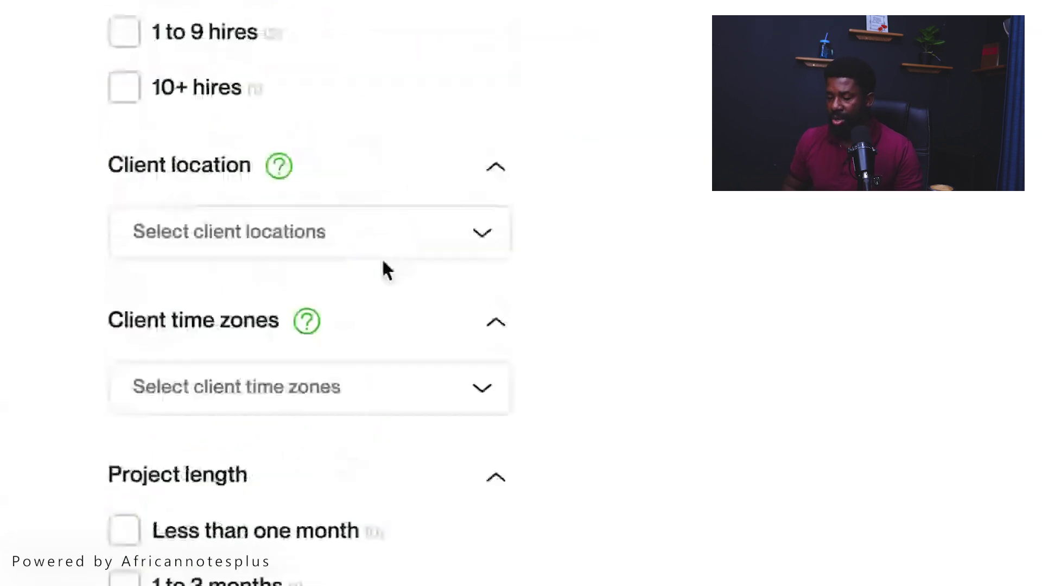
{"action": "scroll", "coordinate": [386, 269], "scroll_direction": "up", "scroll_amount": 5}
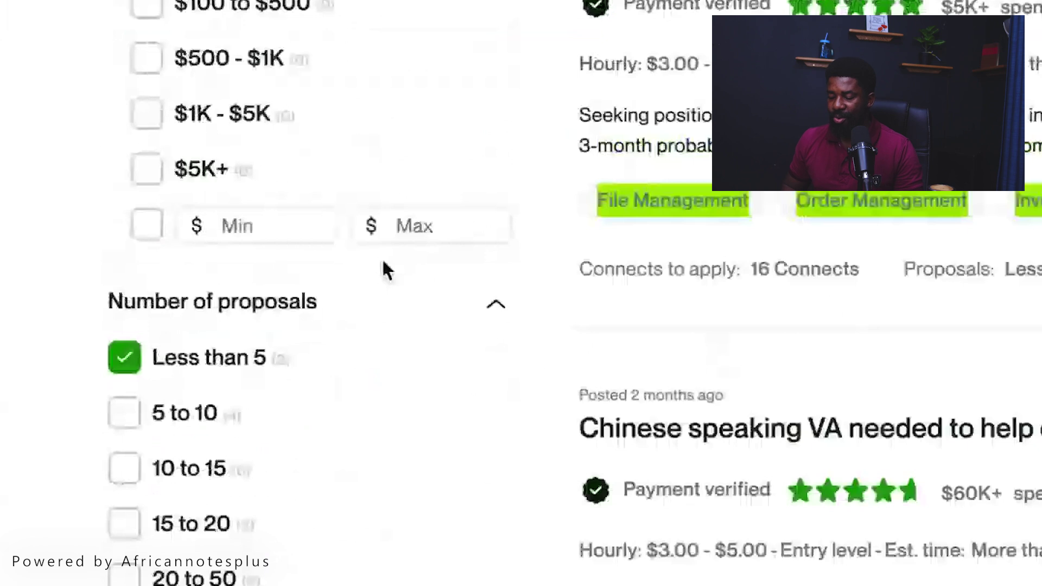
{"action": "scroll", "coordinate": [284, 372], "scroll_direction": "down", "scroll_amount": 5}
{"action": "scroll", "coordinate": [287, 372], "scroll_direction": "down", "scroll_amount": 5}
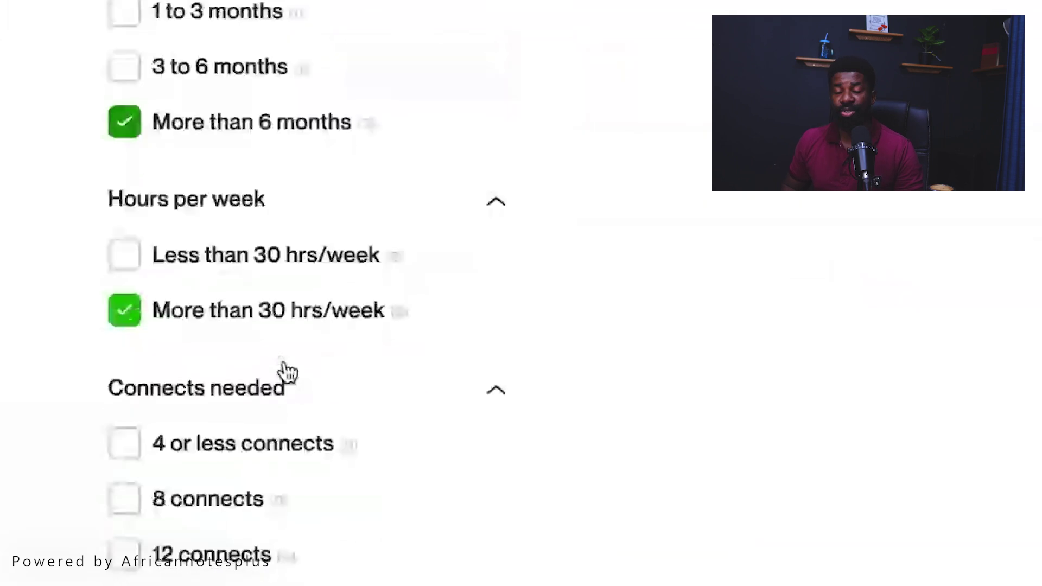